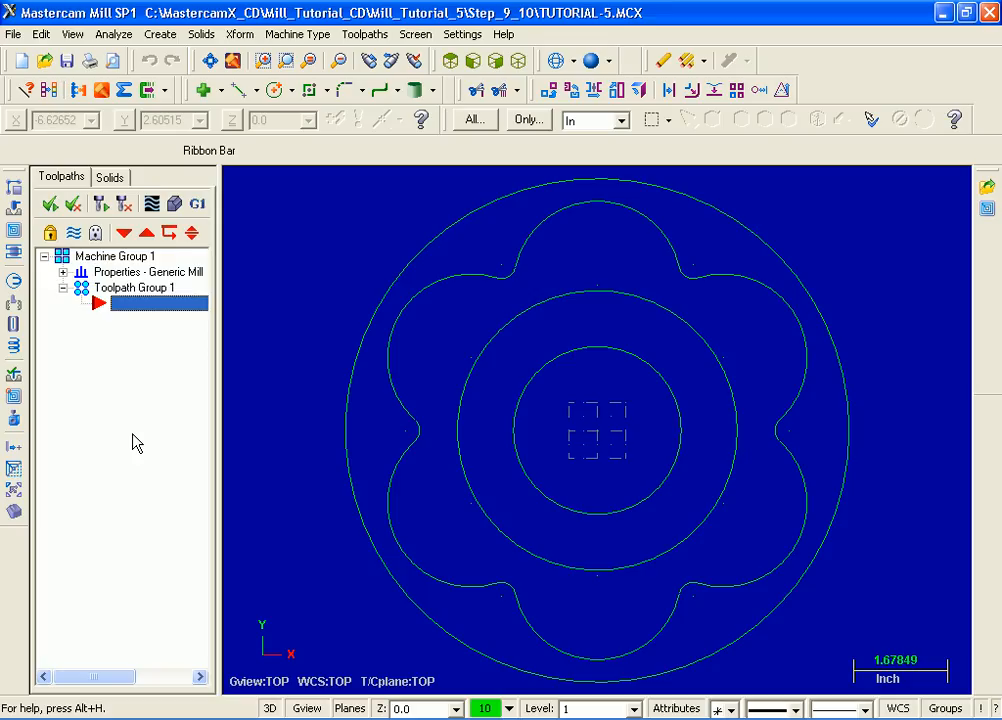
Step: Configure the machine group's stock as a cylinder along the Z axis, with stock display and fit screen enabled
left_click(63, 272)
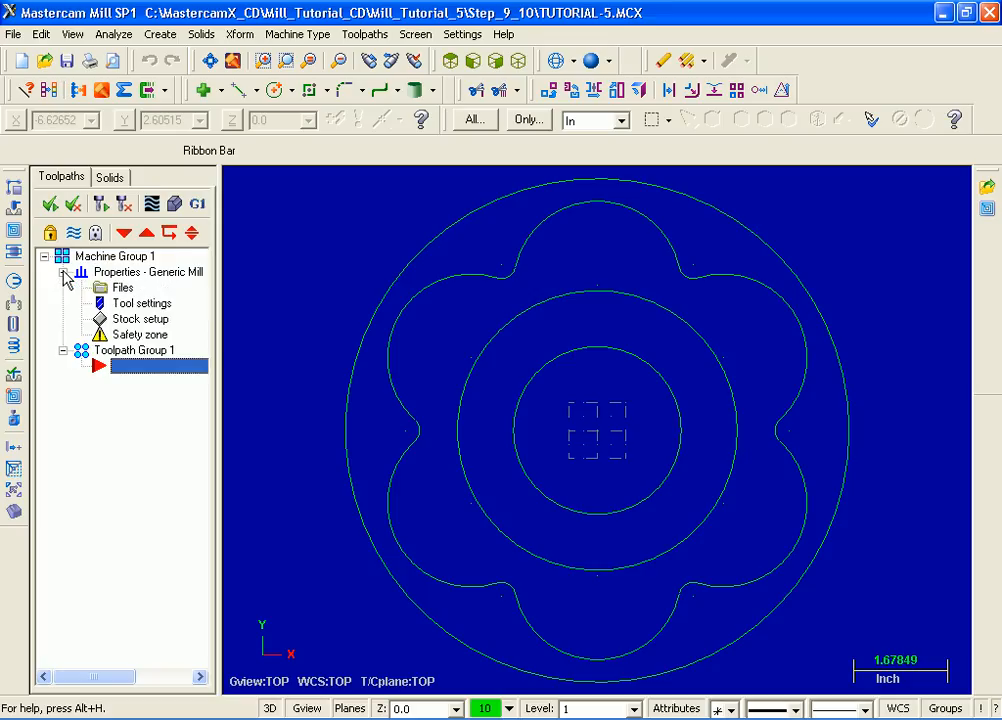
left_click(128, 318)
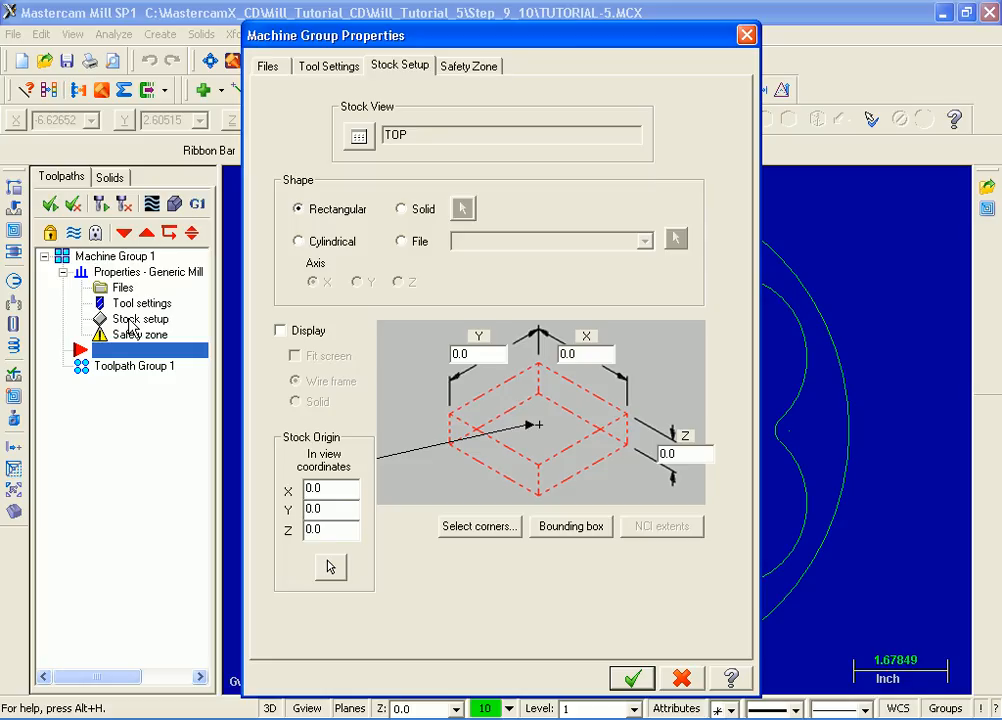
left_click(299, 242)
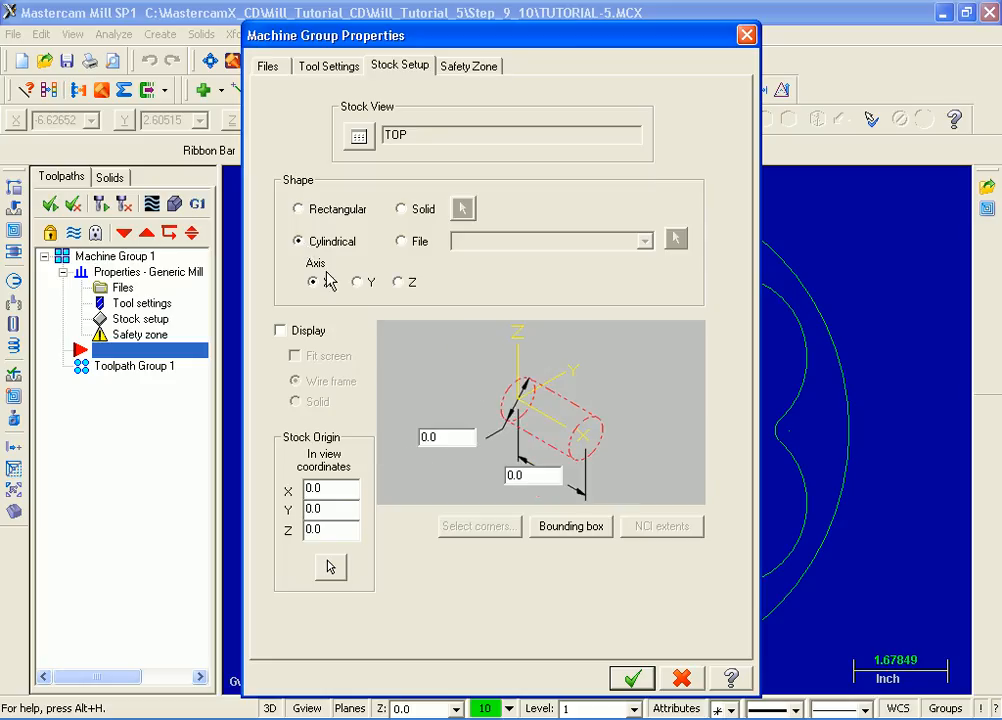
left_click(399, 283)
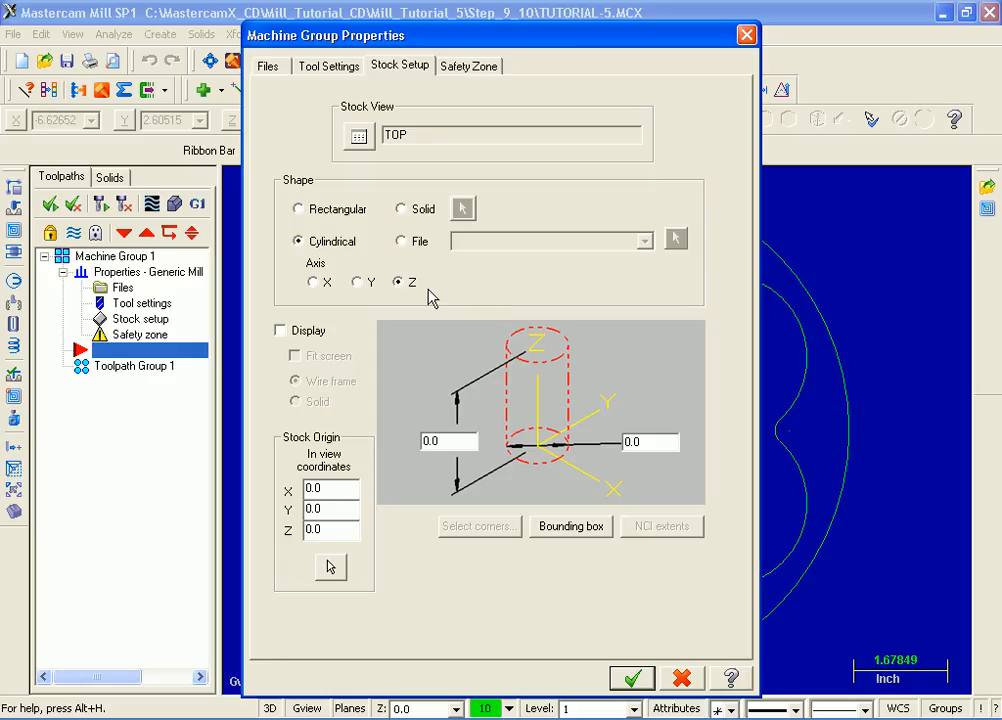
left_click(283, 331)
left_click(294, 355)
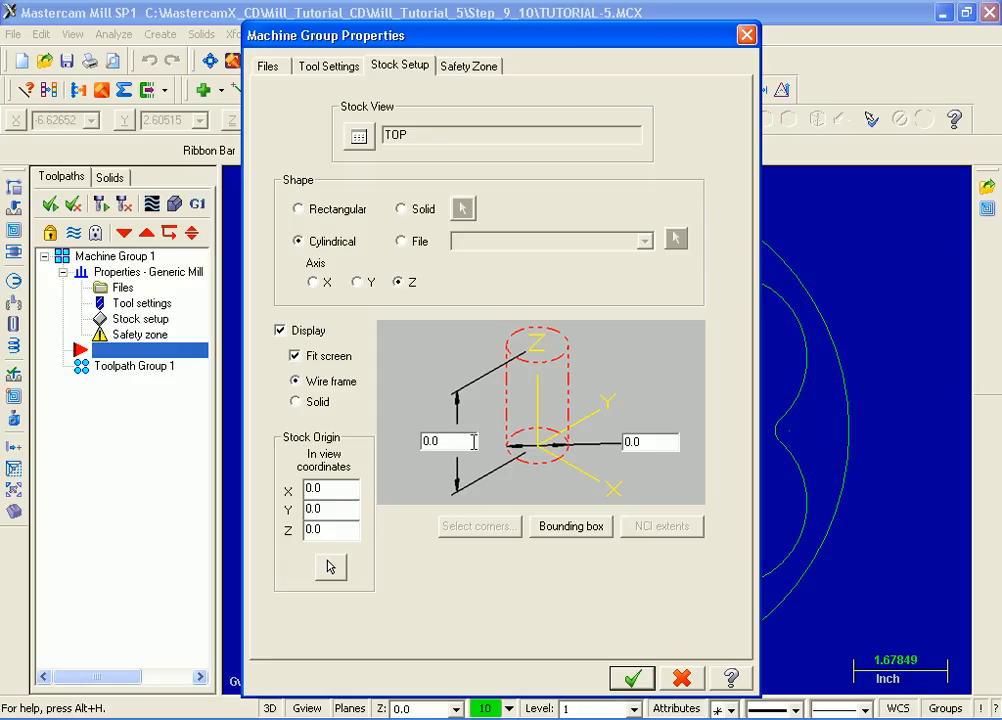
Step: Set the cylindrical stock's height to 1.0 and diameter to 9.0, with the stock origin at Z -1.0
left_click_drag(473, 441, 403, 432)
type("1")
key("Tab")
type("9.0")
key("Tab")
key("Tab")
key("Tab")
type("-1.0")
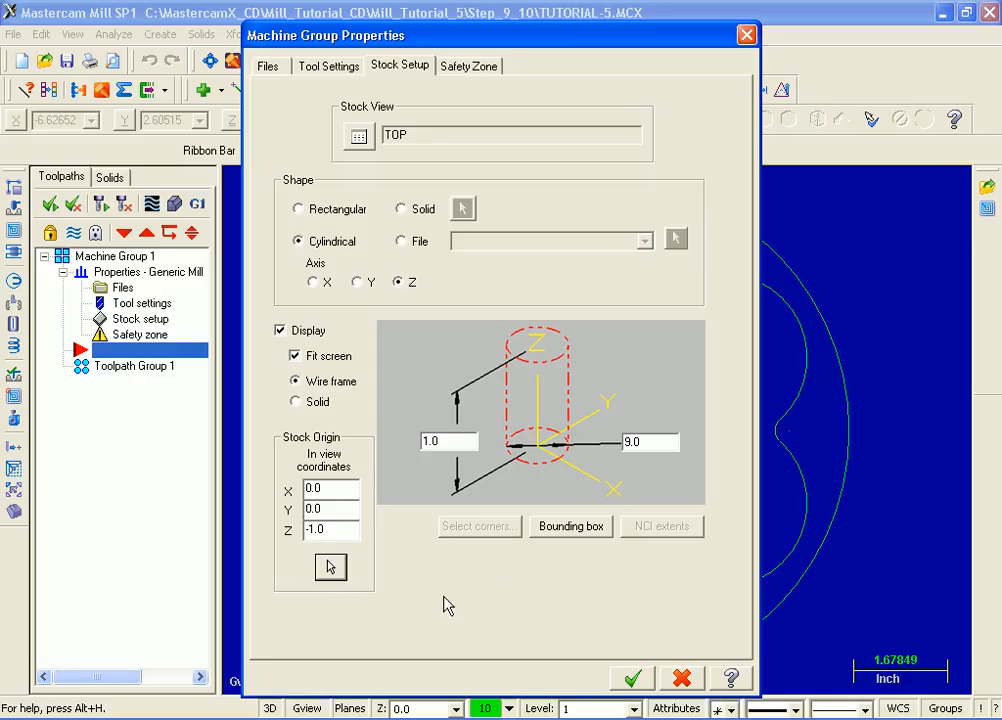
Step: Enable sequential tool numbering, duplicate tool number warnings, and modal overrides for clearance height, retract height and feed plane in the tool settings
left_click(318, 70)
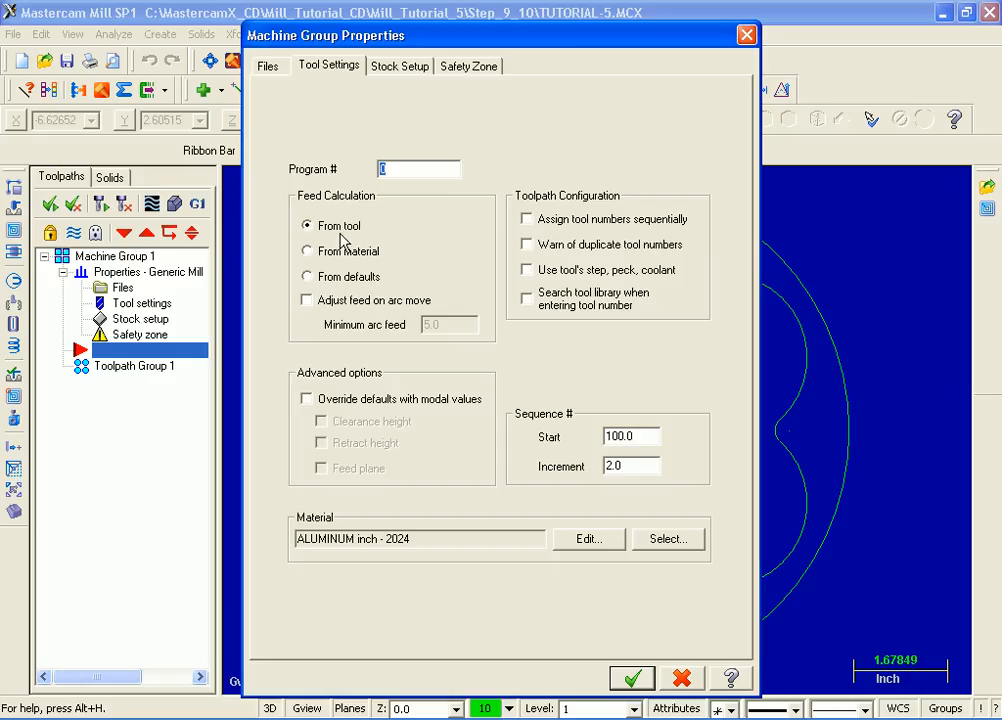
left_click(527, 221)
left_click(528, 245)
left_click(308, 398)
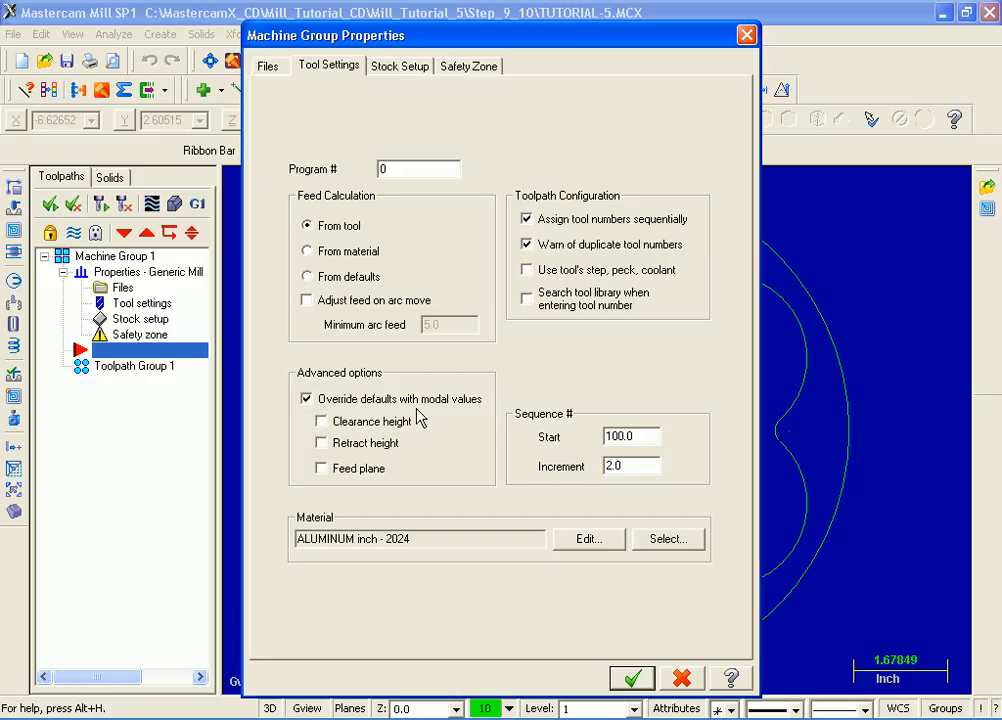
left_click(321, 421)
left_click(322, 443)
left_click(322, 469)
Step: Set the sequence number start to 1.0 and its increment to 1.0
left_click_drag(632, 436, 577, 434)
type("1.0")
left_click_drag(632, 466, 577, 466)
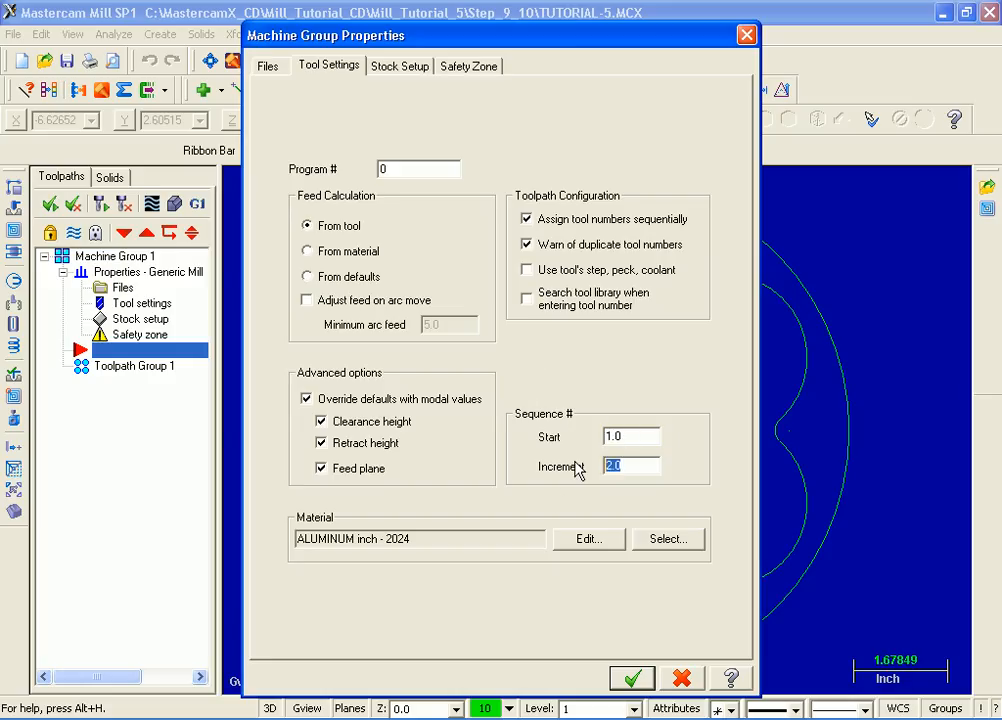
type("1.0")
Step: Choose ALUMINUM inch - 6061 from the mill library as the stock material and accept the machine group properties
left_click(689, 543)
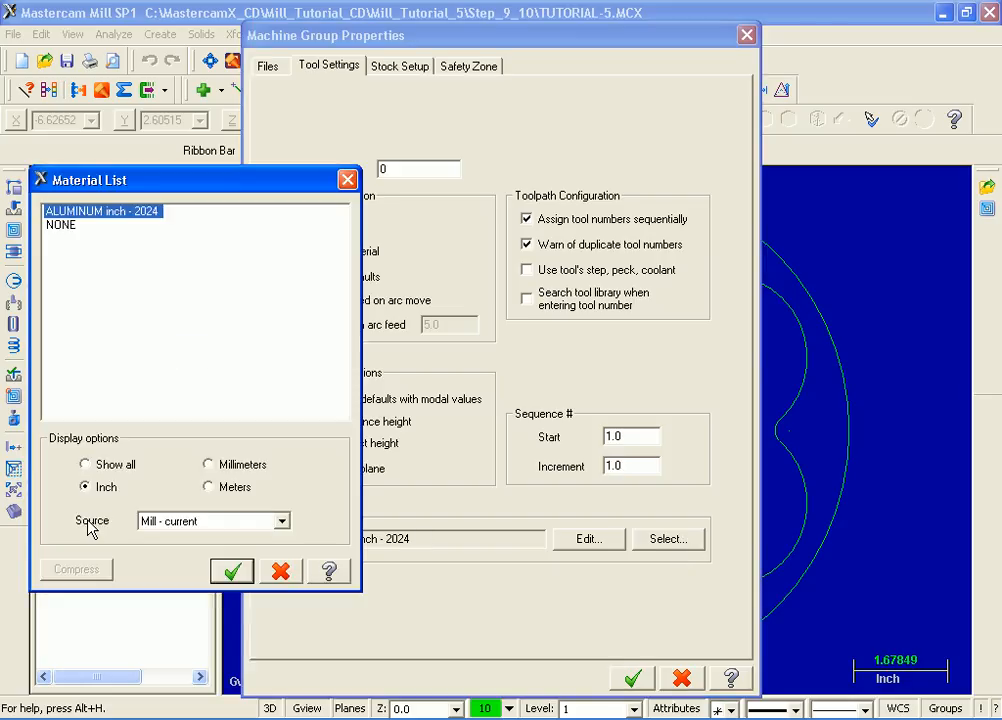
left_click(283, 522)
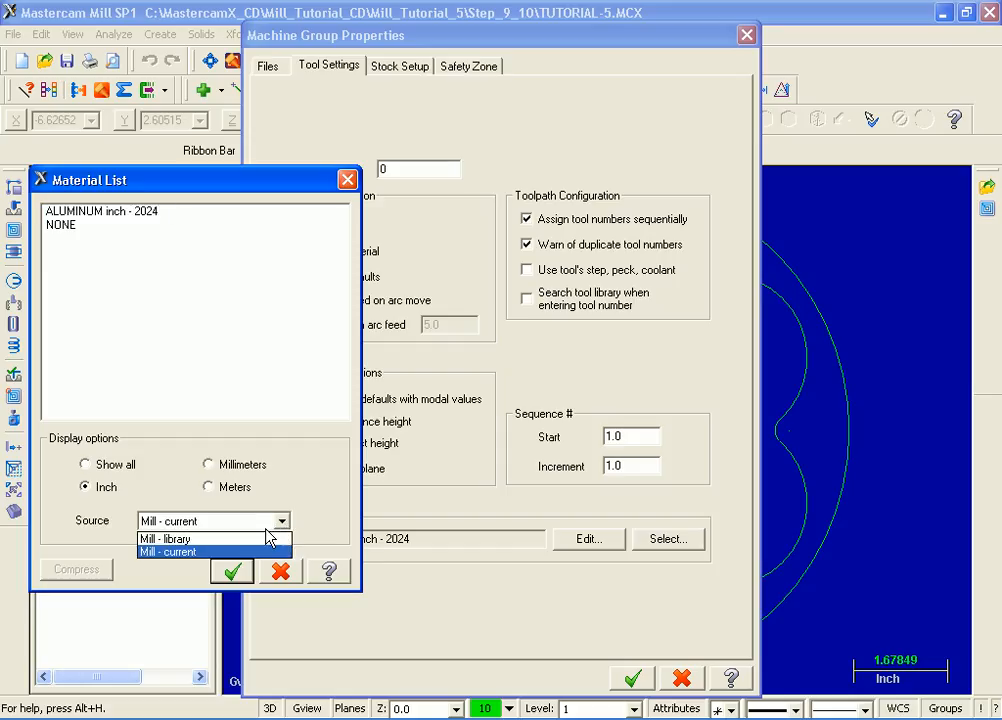
left_click(240, 540)
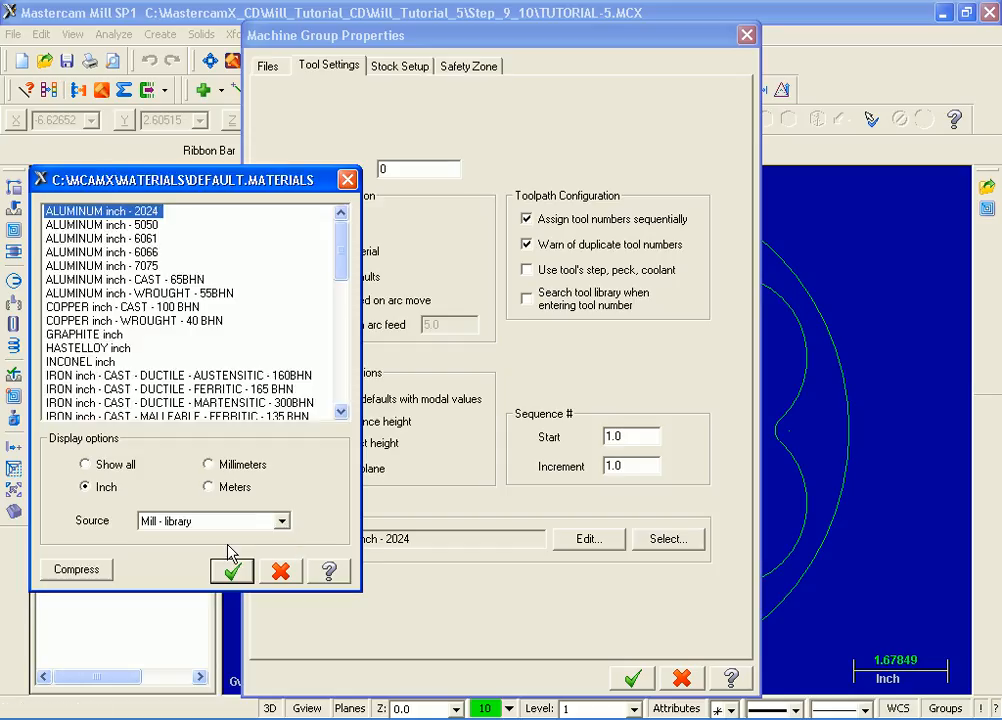
left_click(145, 240)
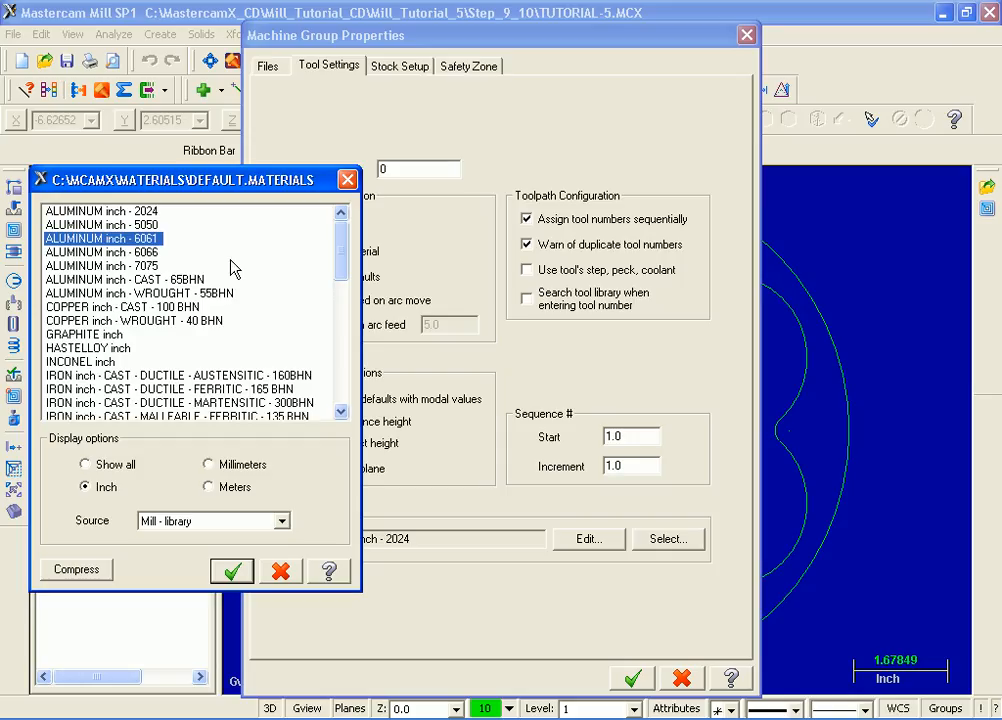
left_click(233, 572)
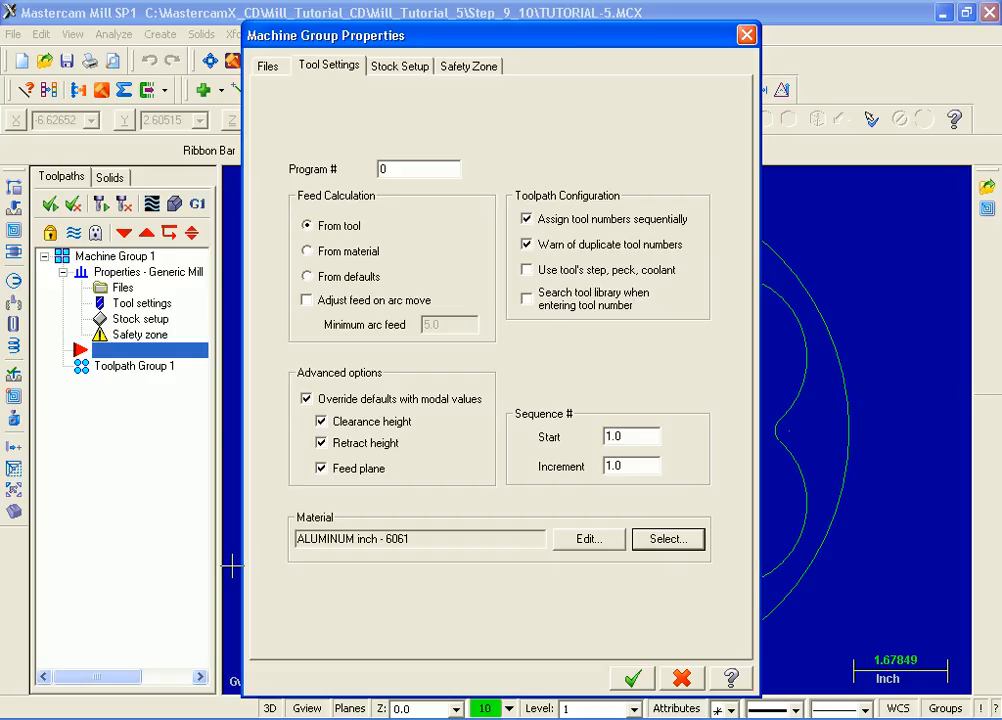
left_click(640, 682)
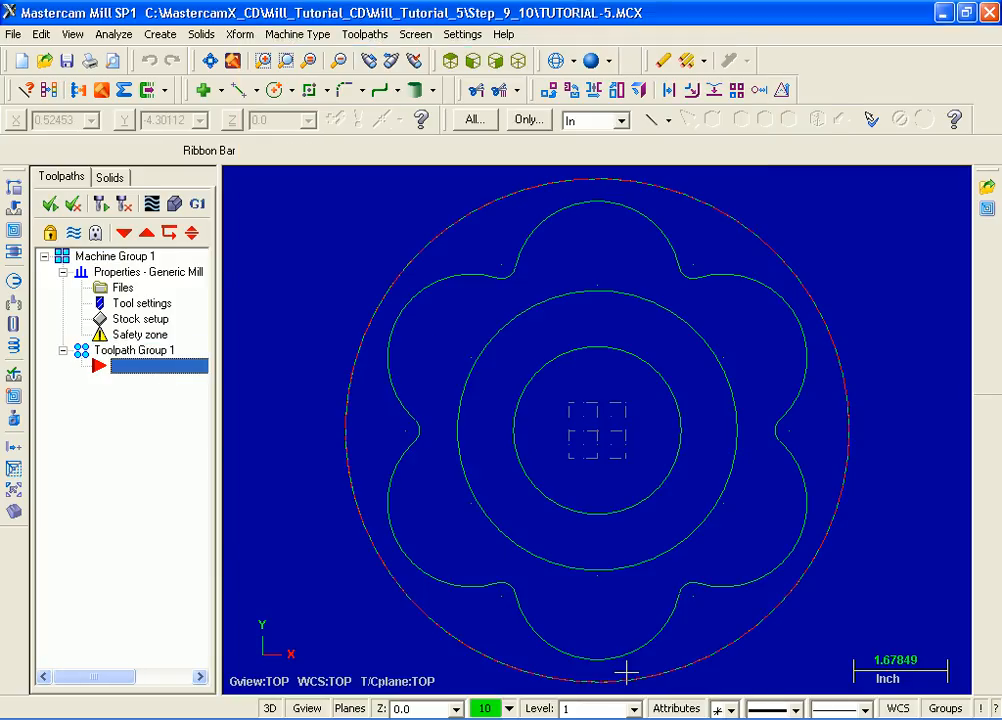
Step: Create a pocket toolpath using the six-lobed contour and the larger inner circle as chains
left_click(518, 62)
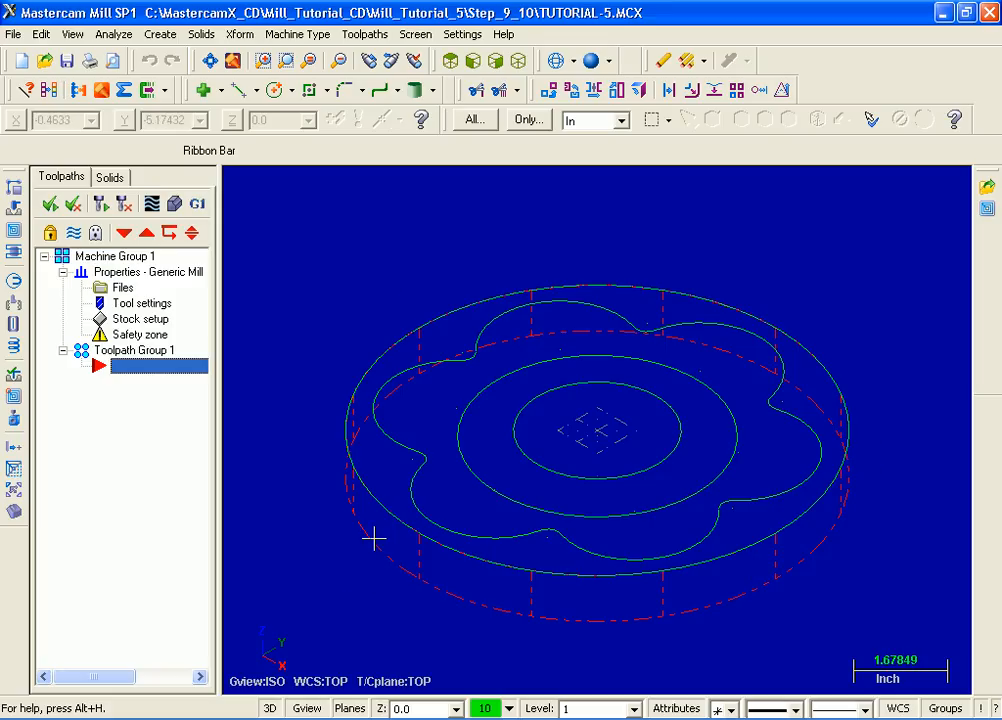
left_click(450, 66)
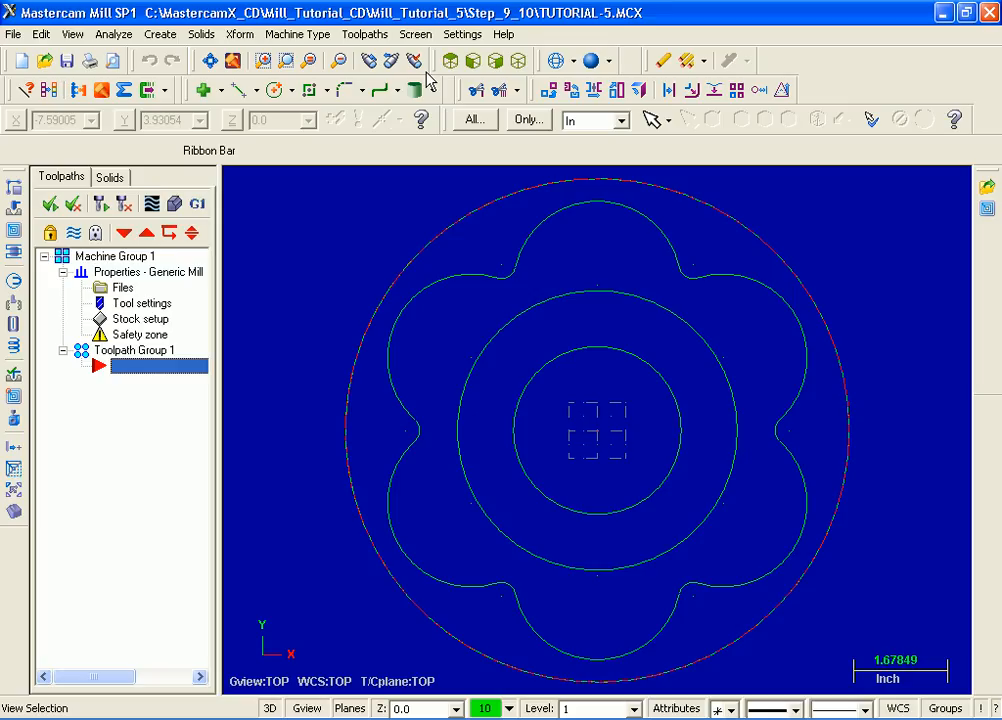
left_click(366, 35)
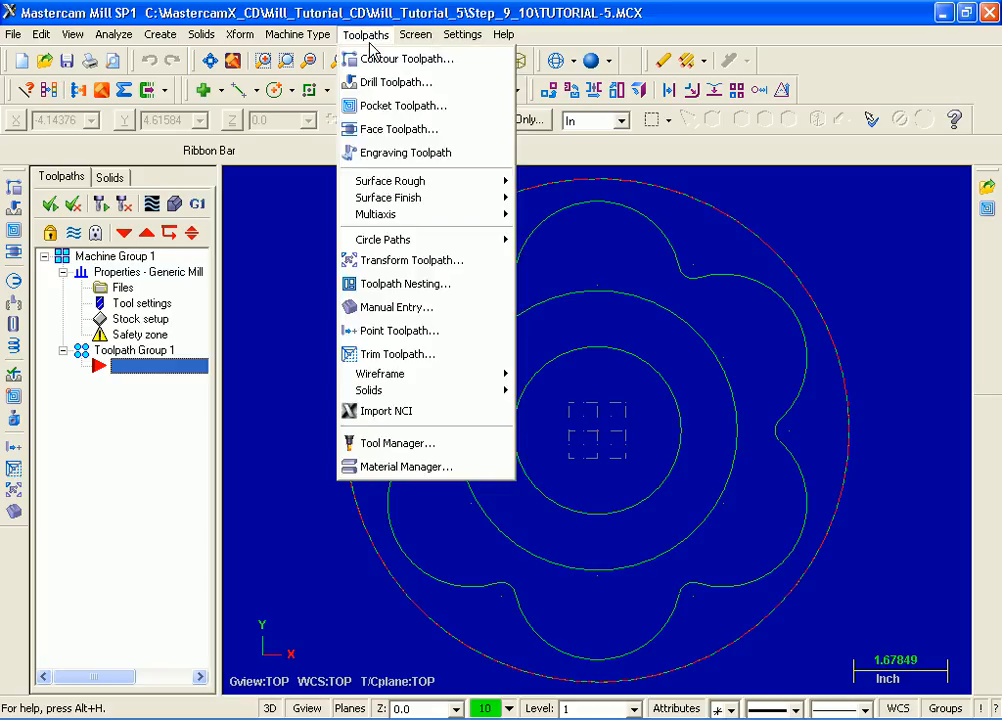
left_click(442, 106)
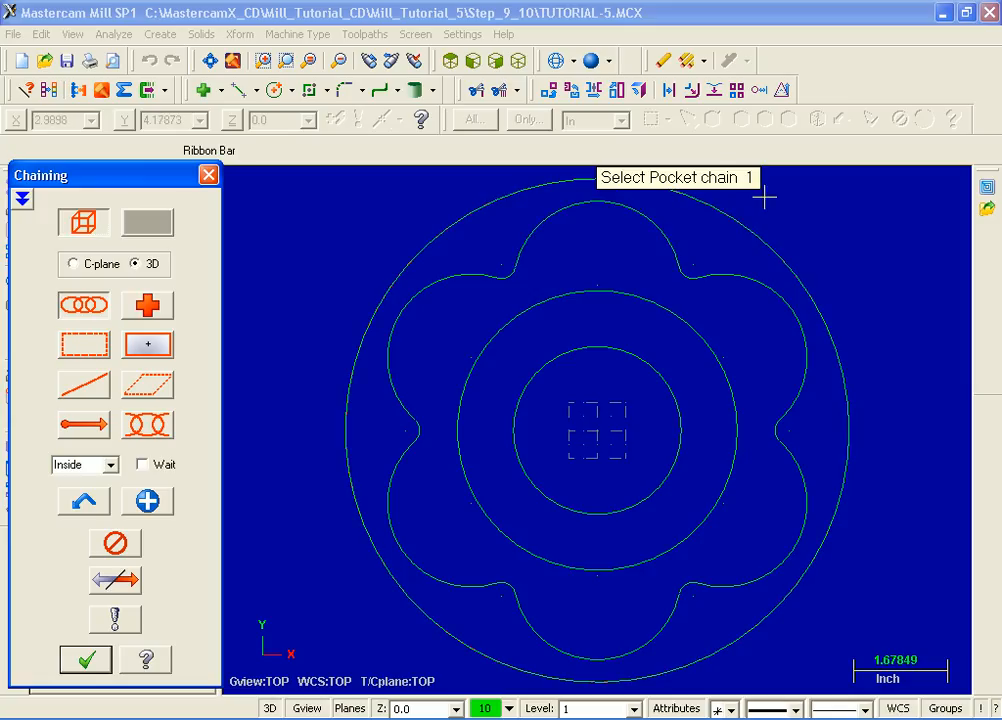
left_click(801, 399)
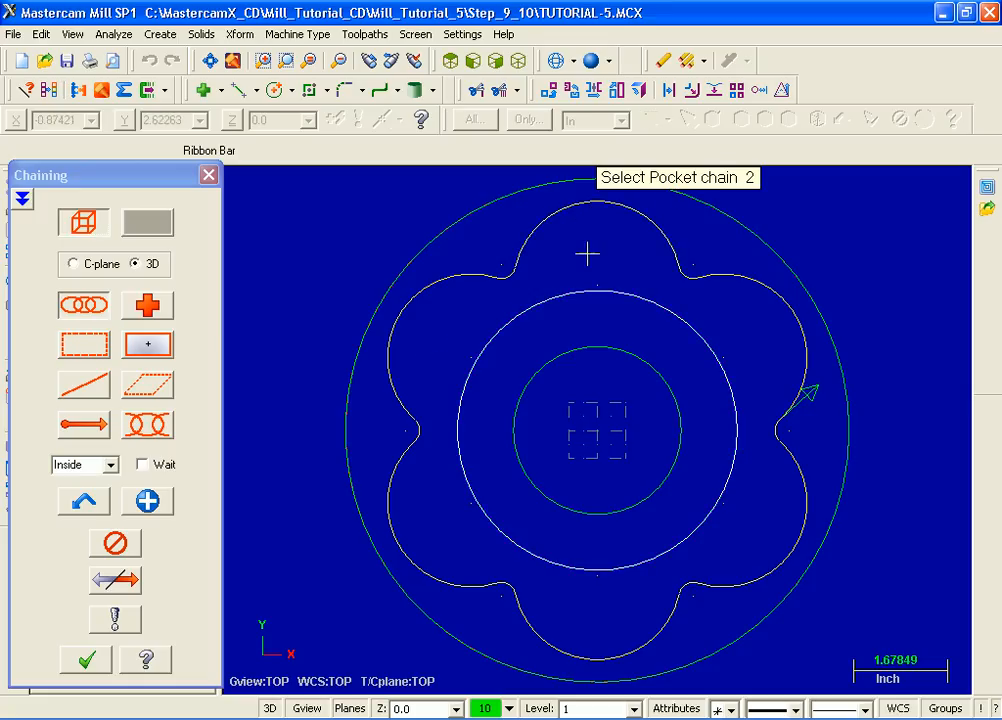
left_click(738, 435)
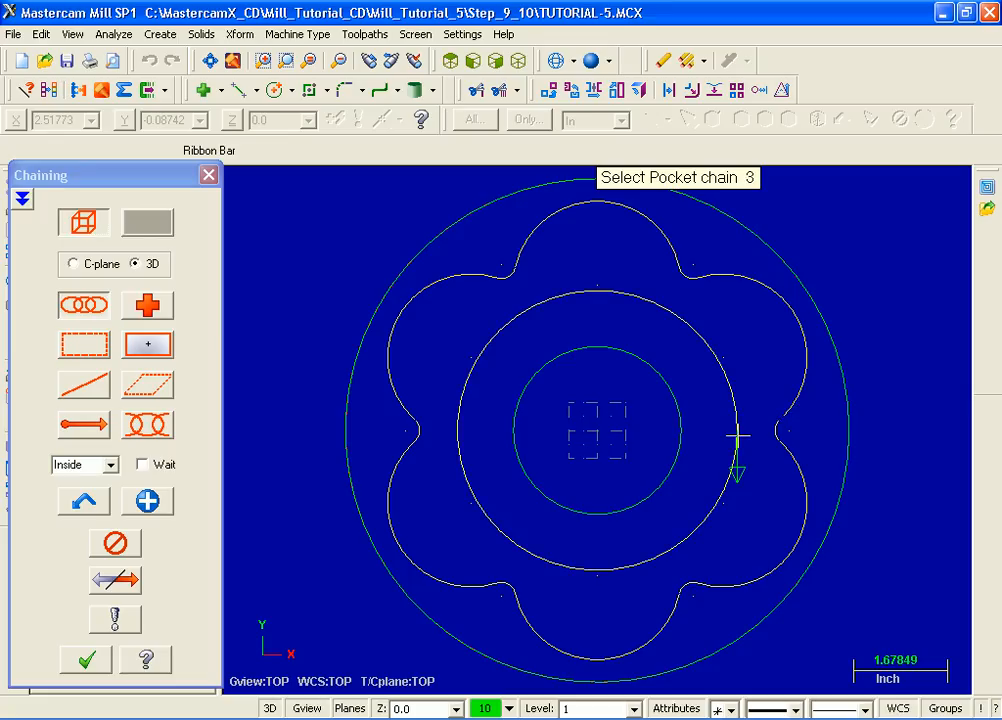
left_click(88, 665)
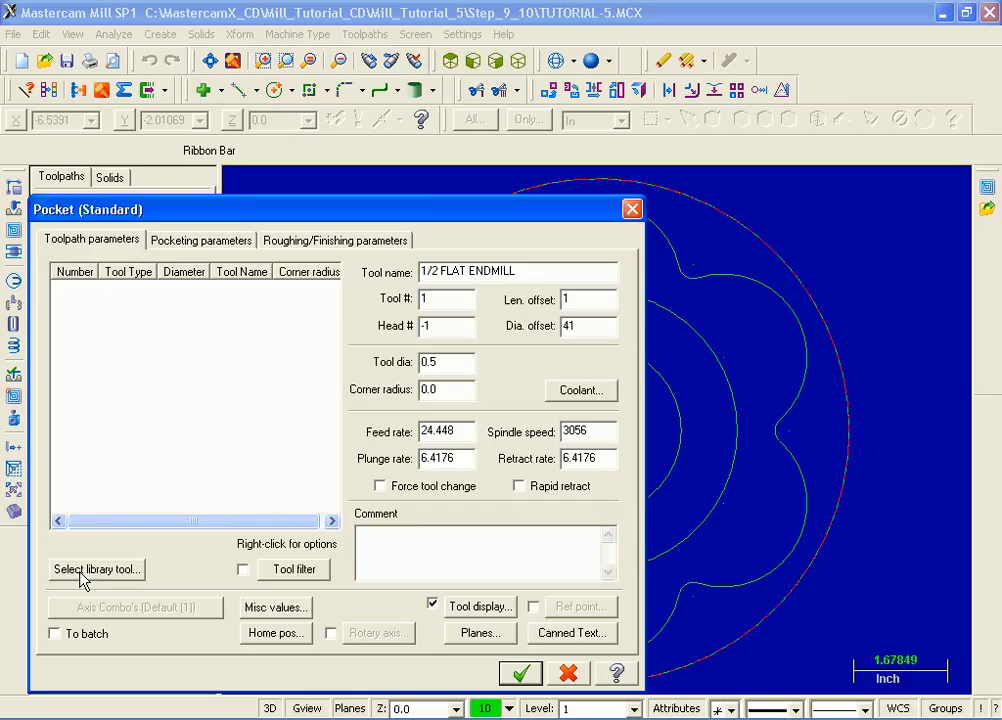
Step: Filter the tool library to flat endmills of 0.375 diameter and select the 3/8 FLAT ENDMILL for the pocket
left_click(84, 570)
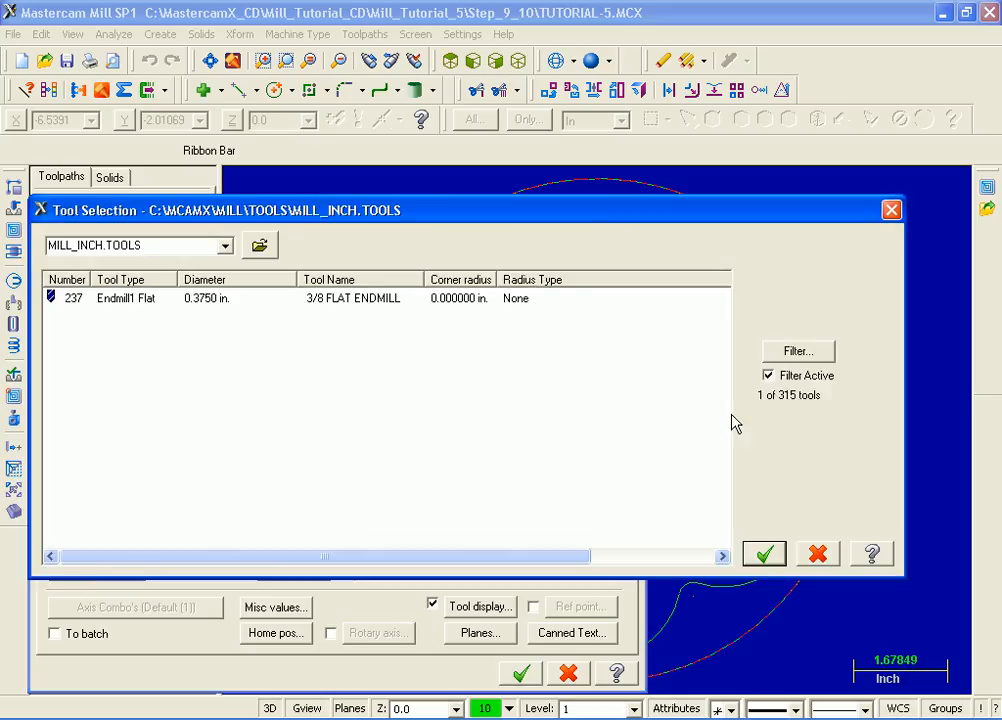
left_click(823, 356)
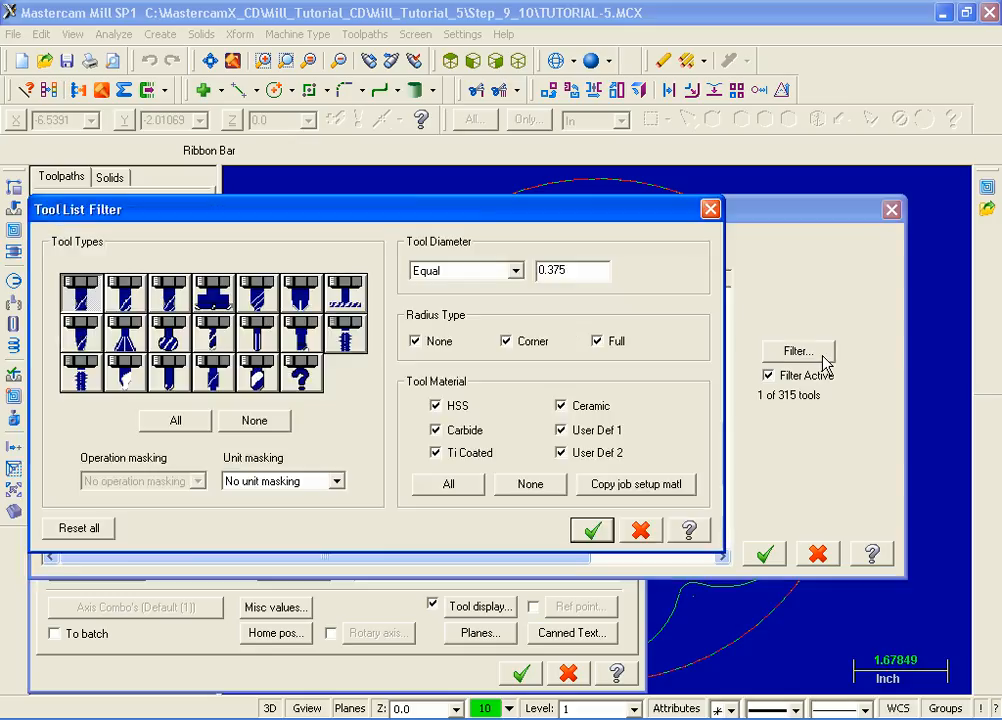
left_click(280, 428)
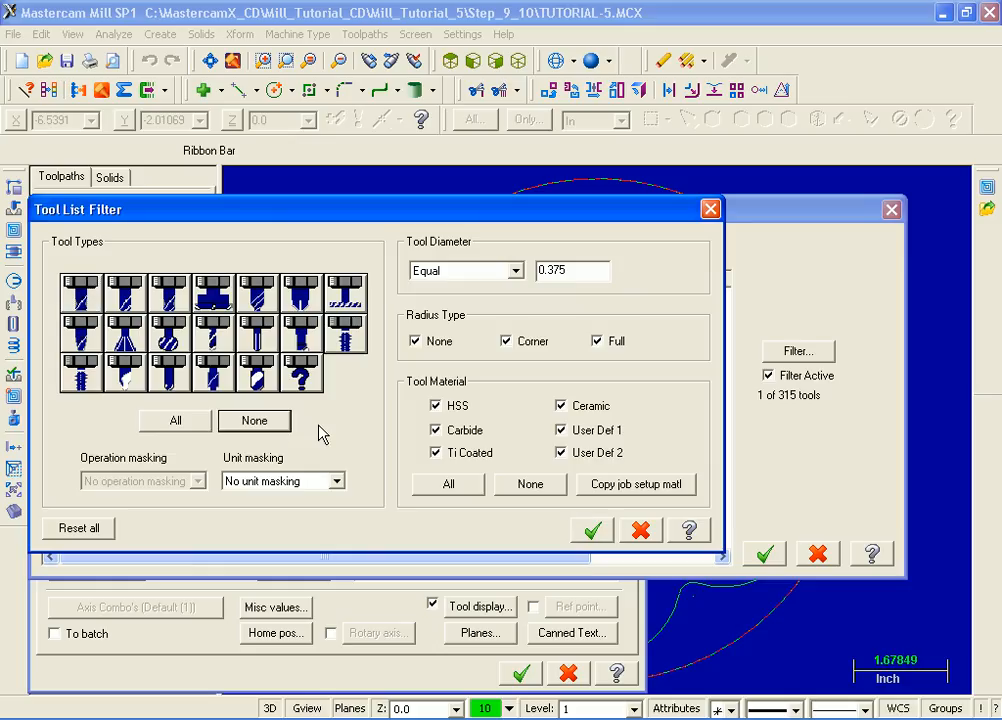
left_click(84, 297)
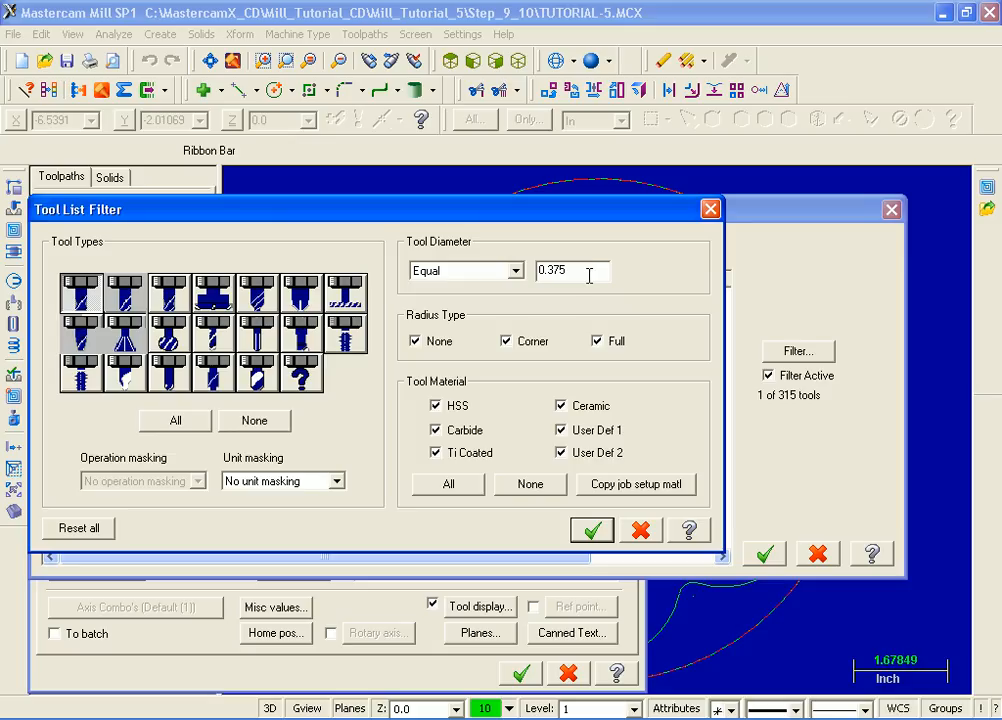
left_click(595, 533)
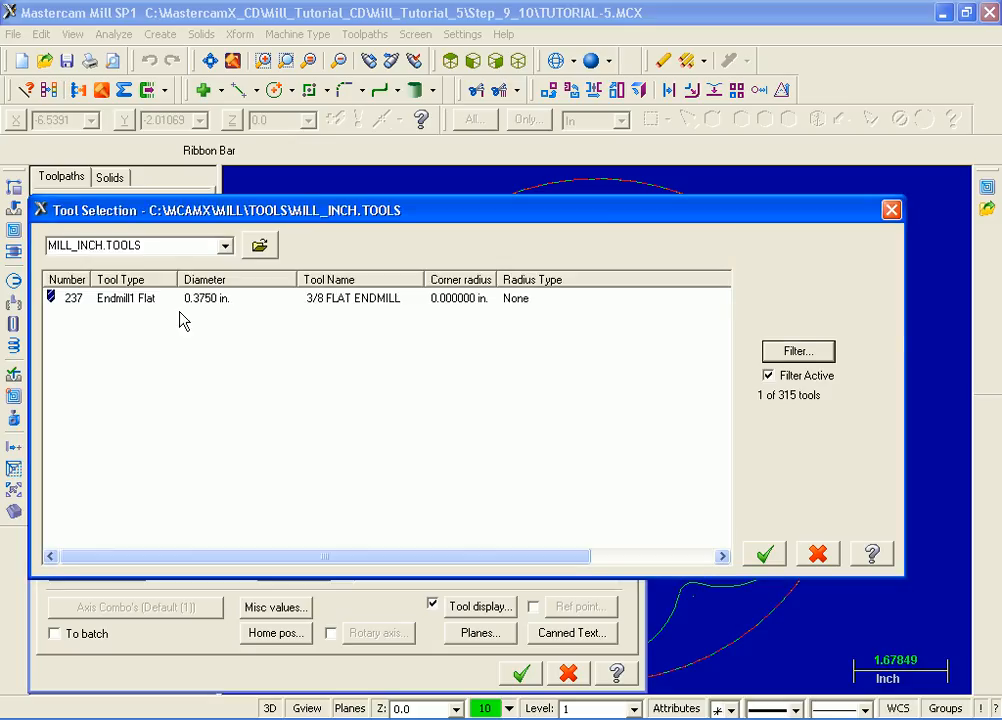
left_click(180, 300)
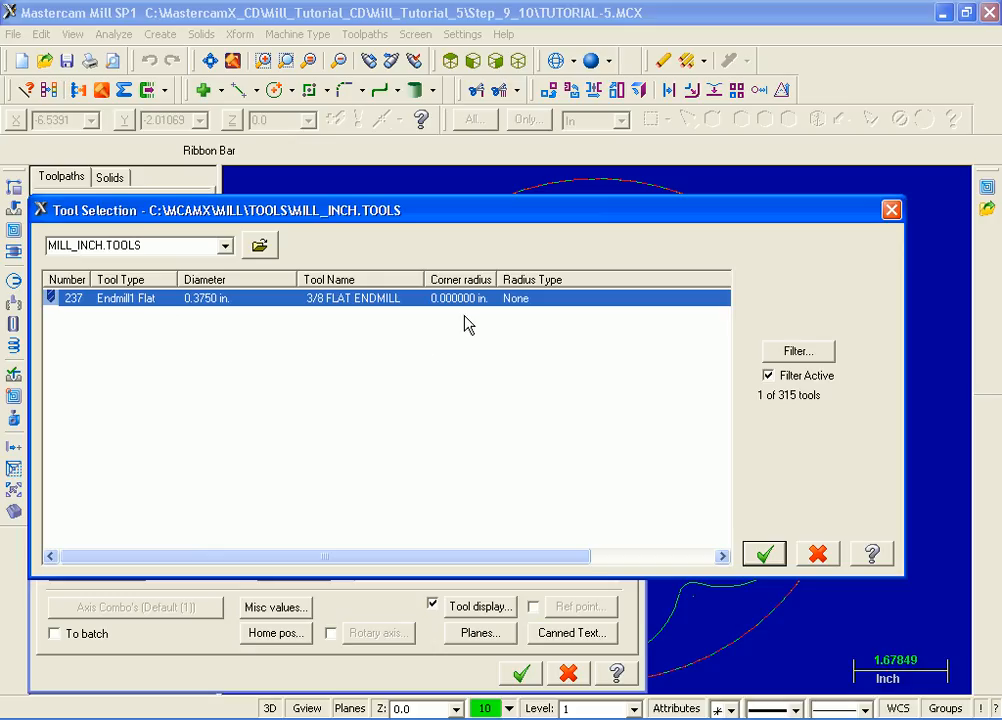
left_click(763, 556)
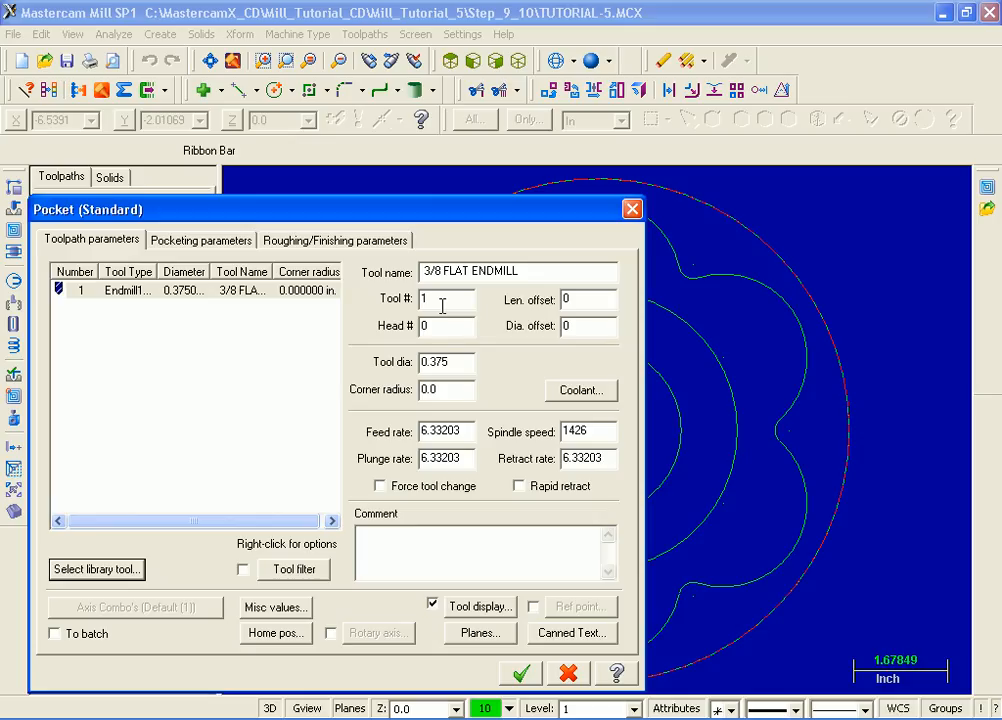
Step: Set the tool's length offset to 1 and enter the comment "Pocket with island at a different height"
double_click(595, 299)
type("1")
key("Return")
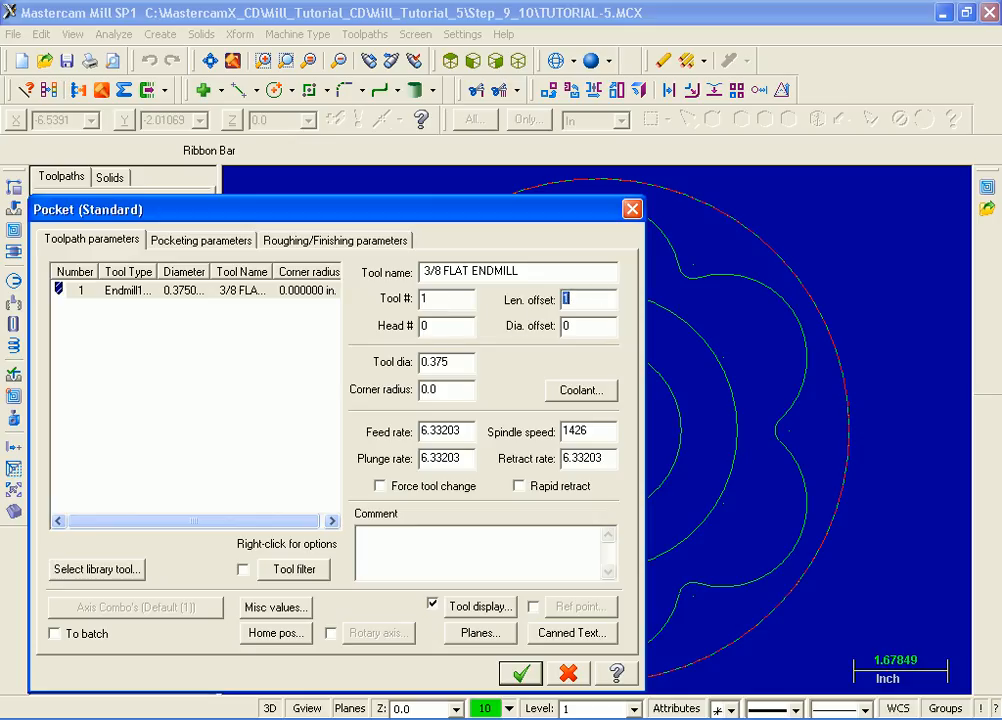
left_click(431, 535)
type("Pocket with island")
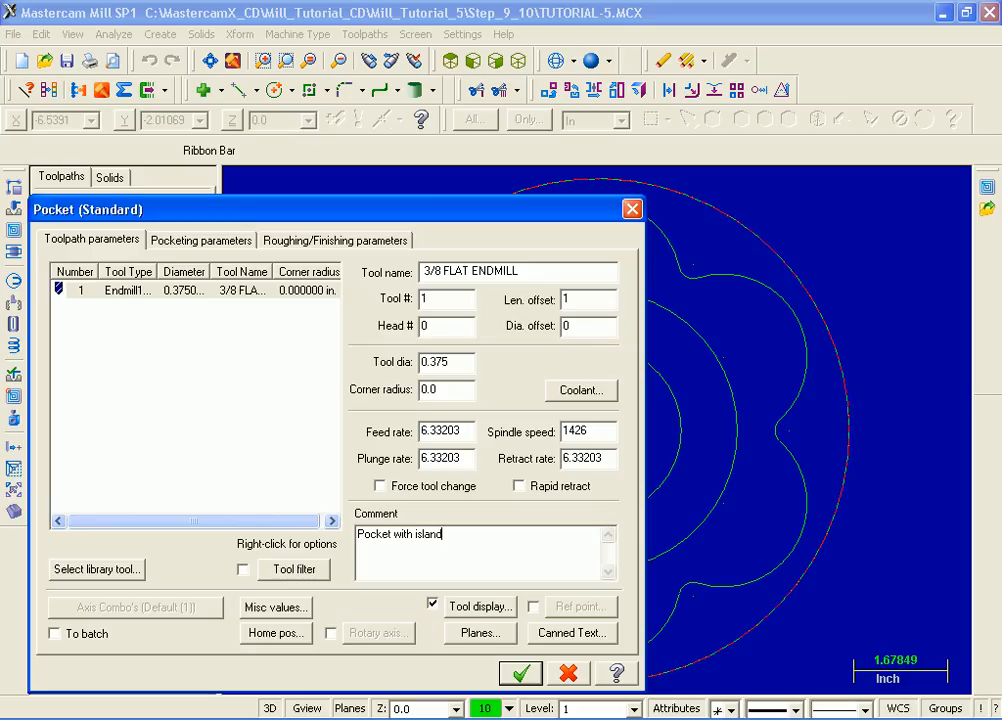
type(" at a different height")
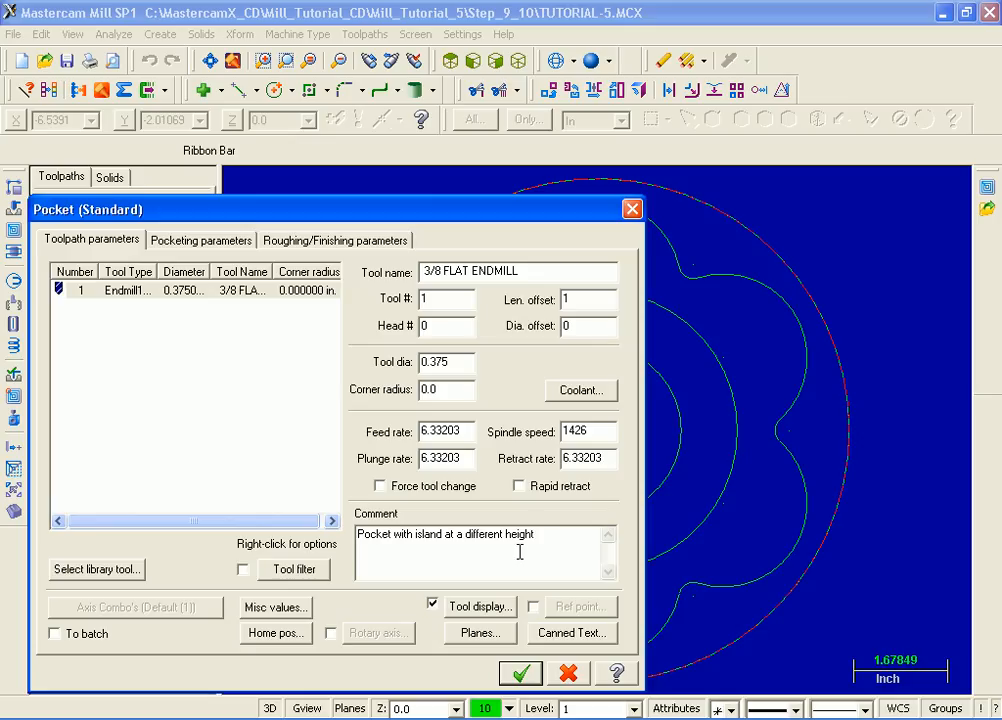
Step: Enable the clearance height in the pocketing parameters, set it to 1.0, and set the pocket depth to -0.5
left_click(200, 241)
left_click_drag(308, 205, 391, 126)
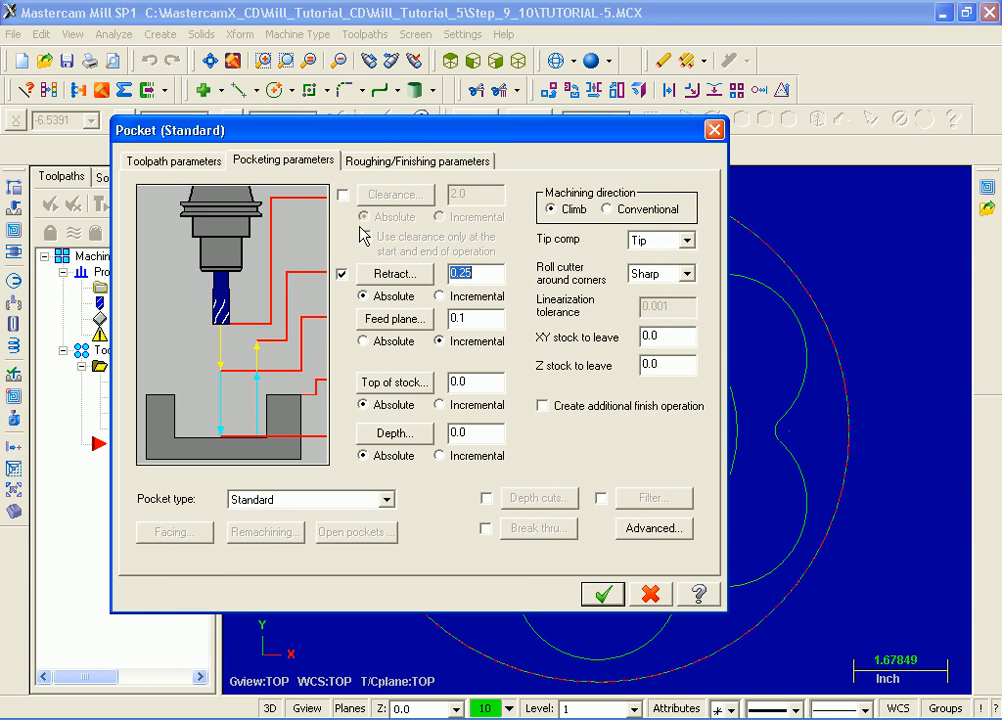
left_click(342, 196)
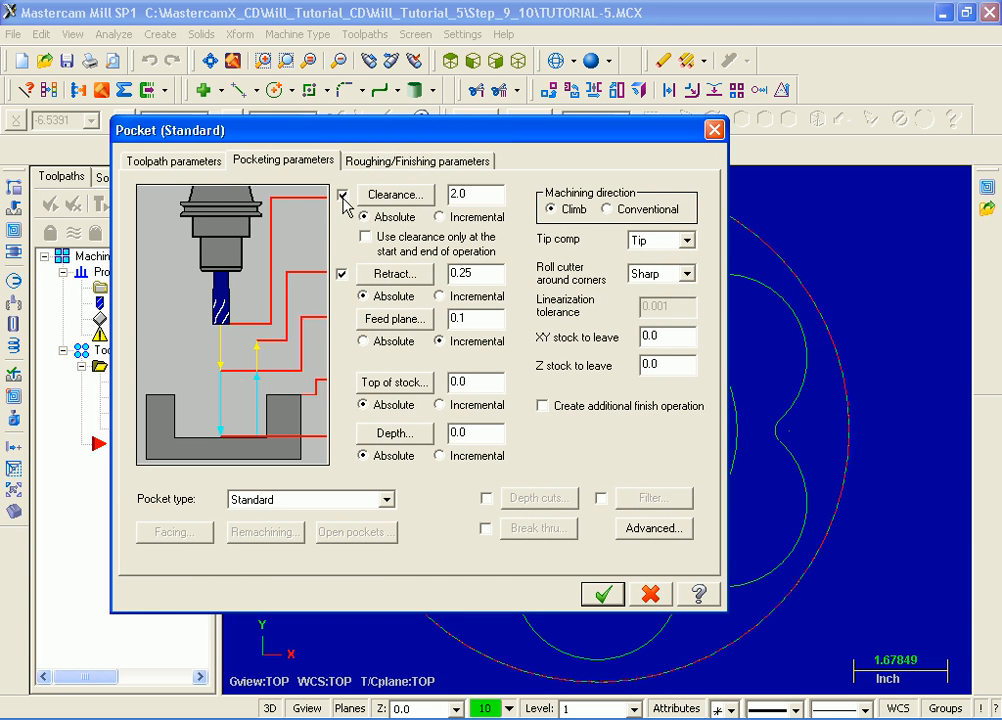
left_click_drag(469, 195, 426, 190)
type("1.0")
left_click(458, 432)
type("-.5")
key("Return")
Step: Change the pocket type to Island facing and set its facing approach and exit distances to 0.25
left_click(387, 501)
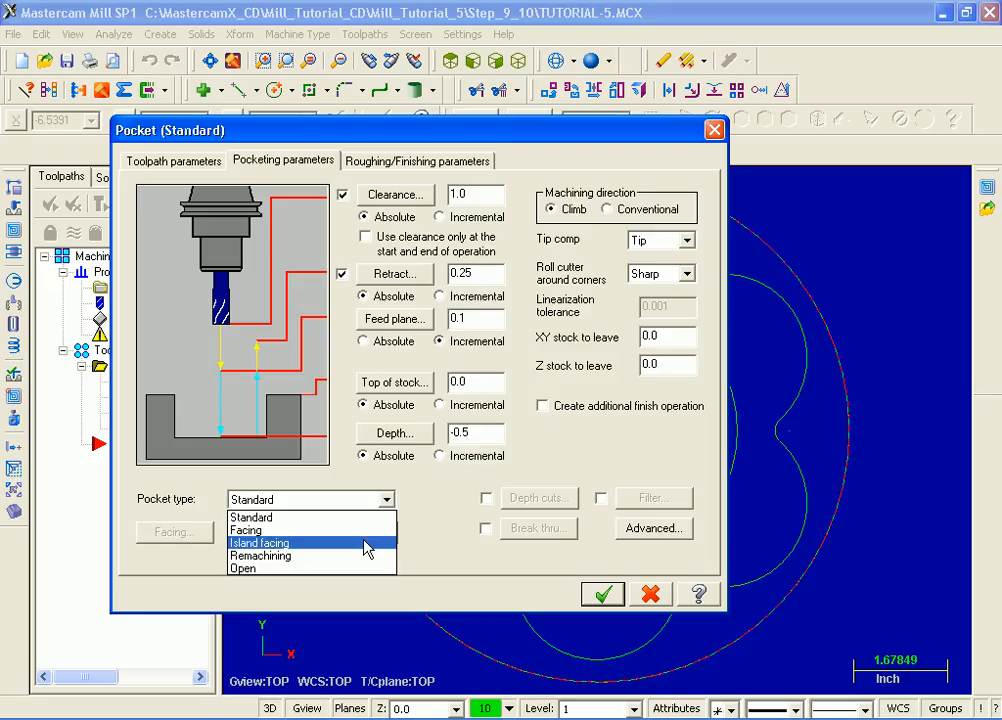
left_click(364, 544)
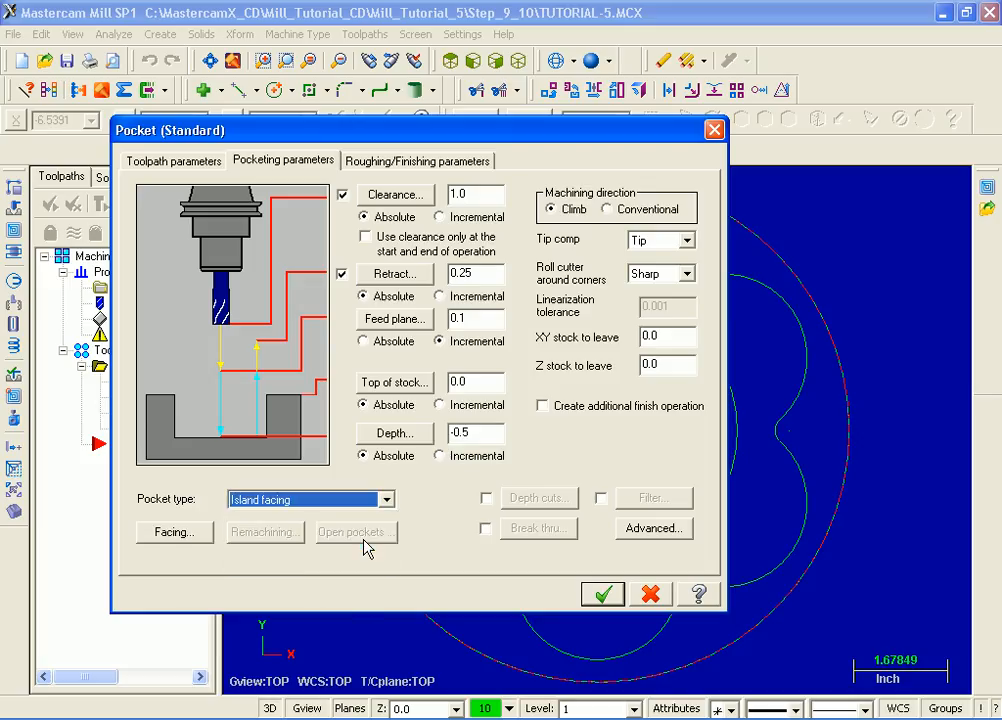
left_click(203, 538)
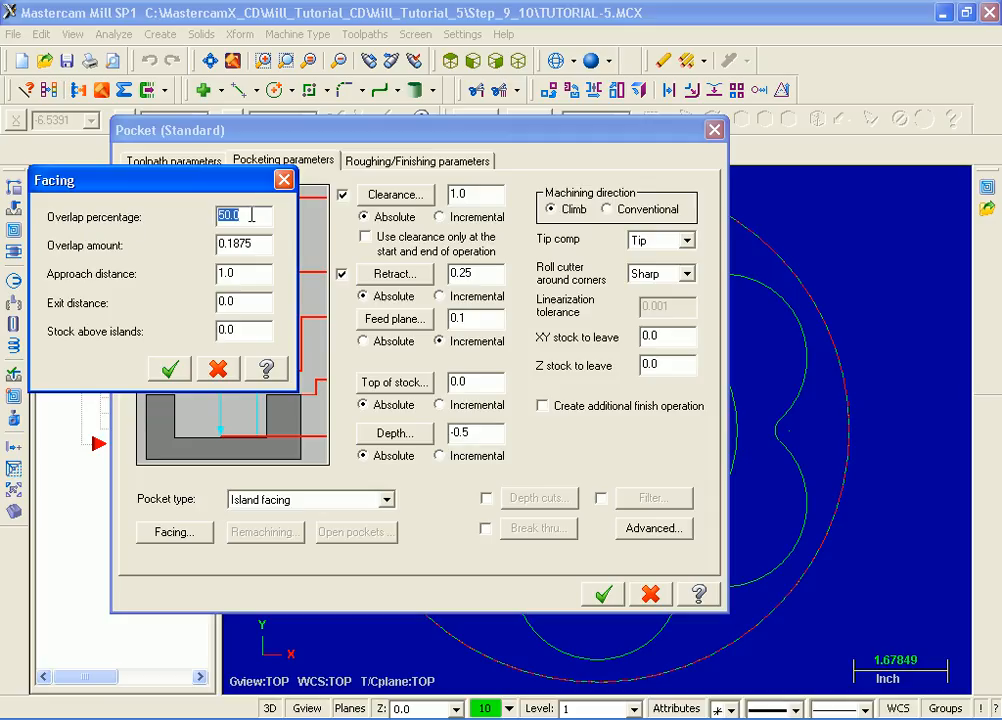
left_click(257, 277)
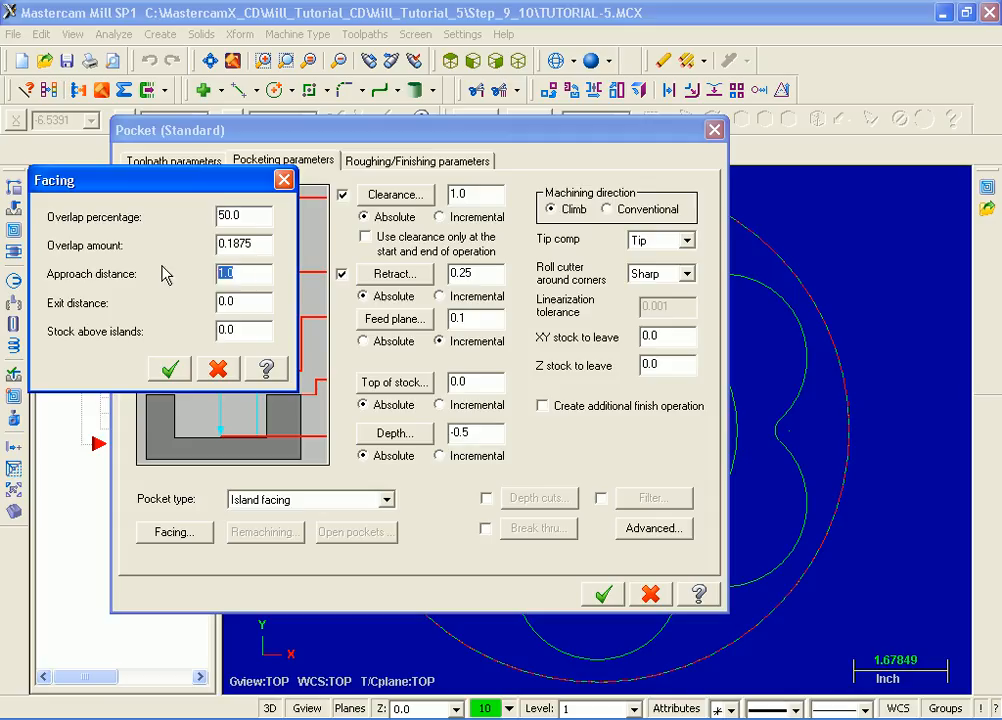
type(".25")
key("Return")
left_click(240, 300)
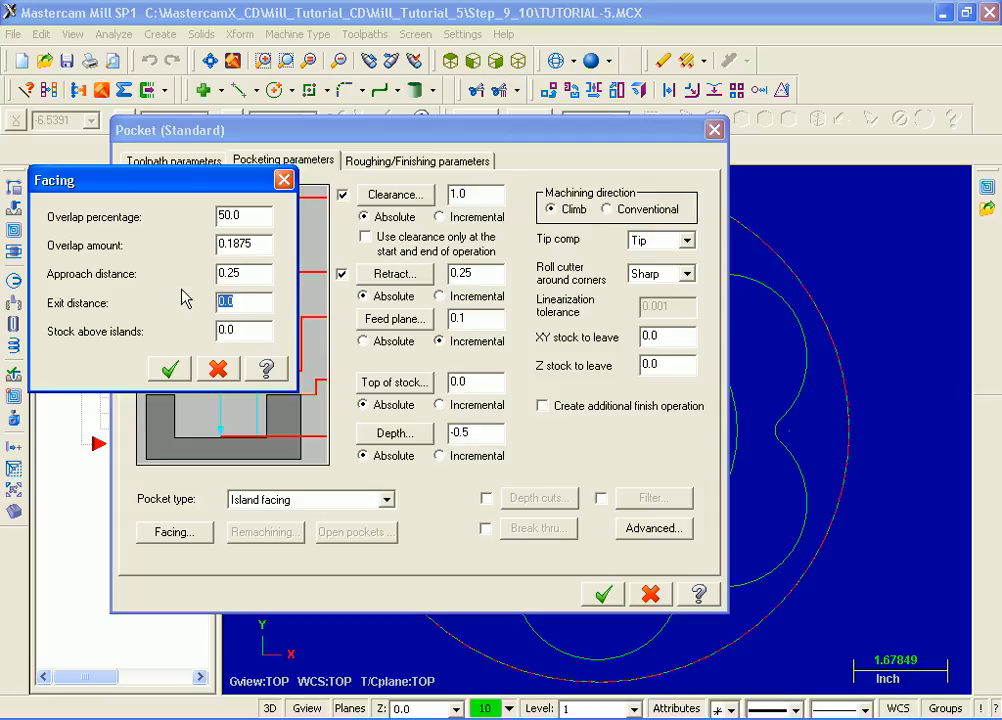
type(".25")
key("Return")
left_click(170, 371)
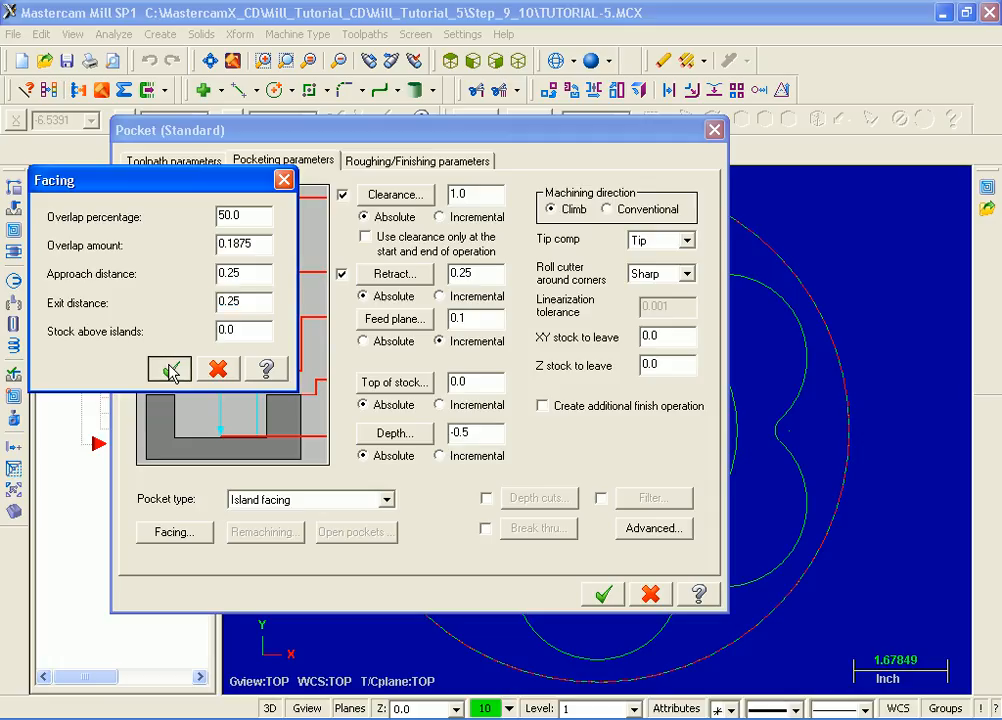
Step: Enable depth cuts for the pocket with a max rough step of 2 and the use of island depths
left_click(487, 498)
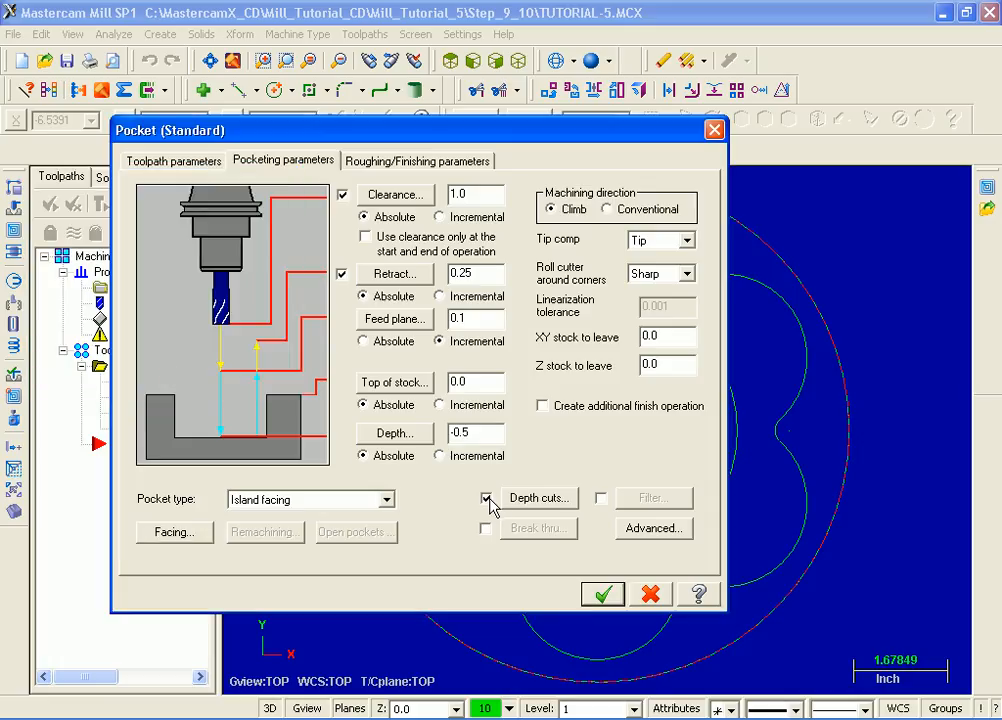
left_click(568, 500)
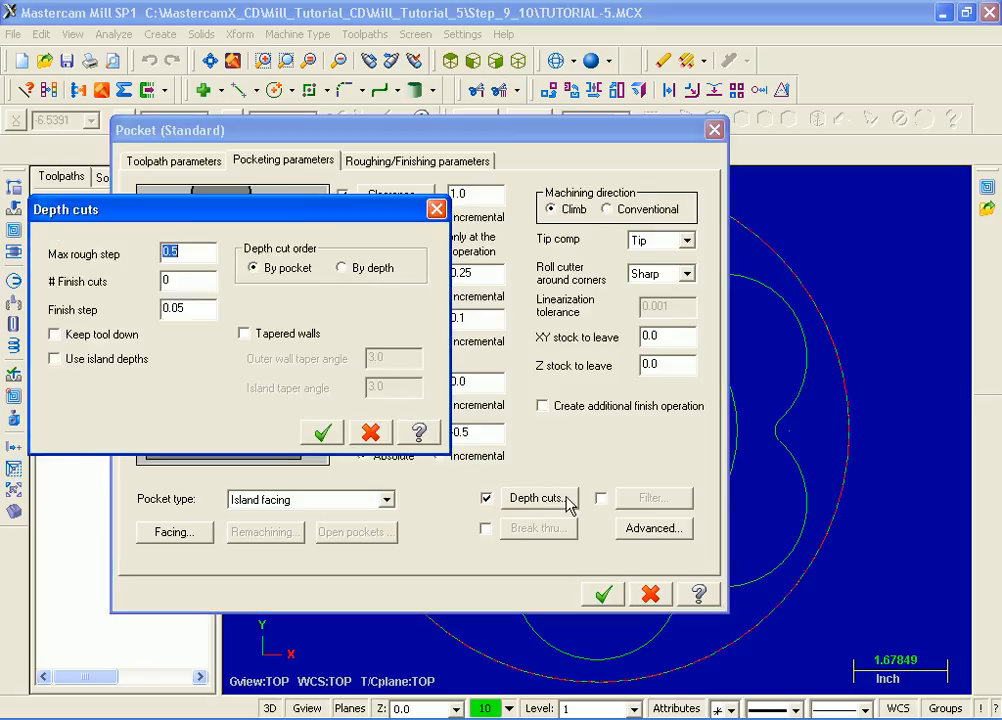
left_click(175, 252)
type("2")
left_click(55, 360)
left_click(326, 435)
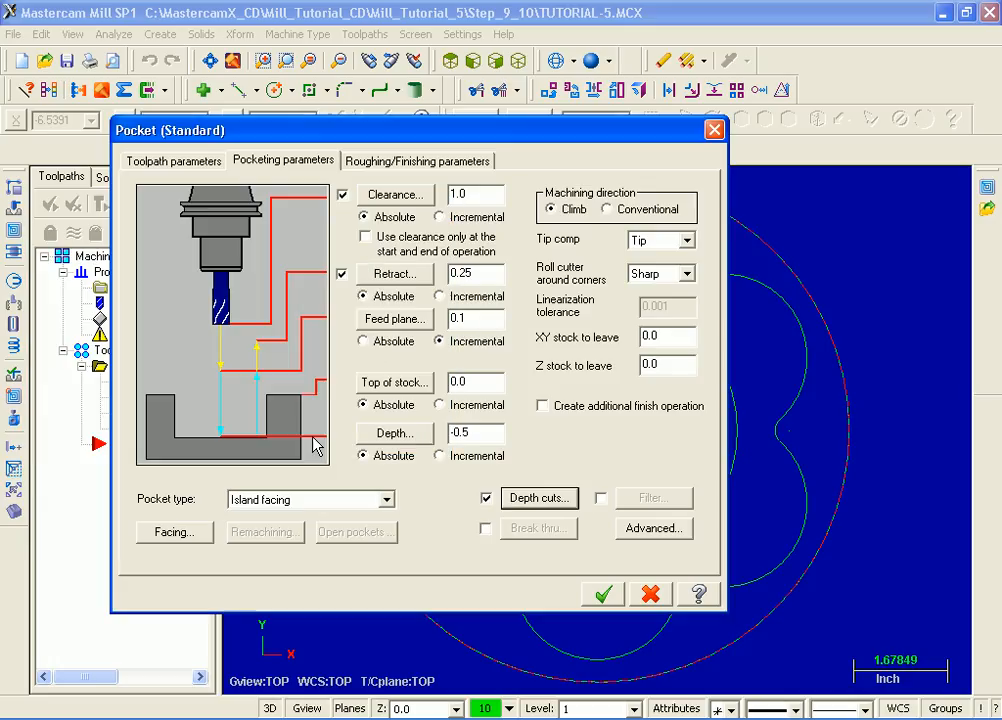
Step: Rough with the Constant Overlap Spiral method, disable Minimize tool burial and the Finish passes, and generate the pocket toolpath
left_click(447, 165)
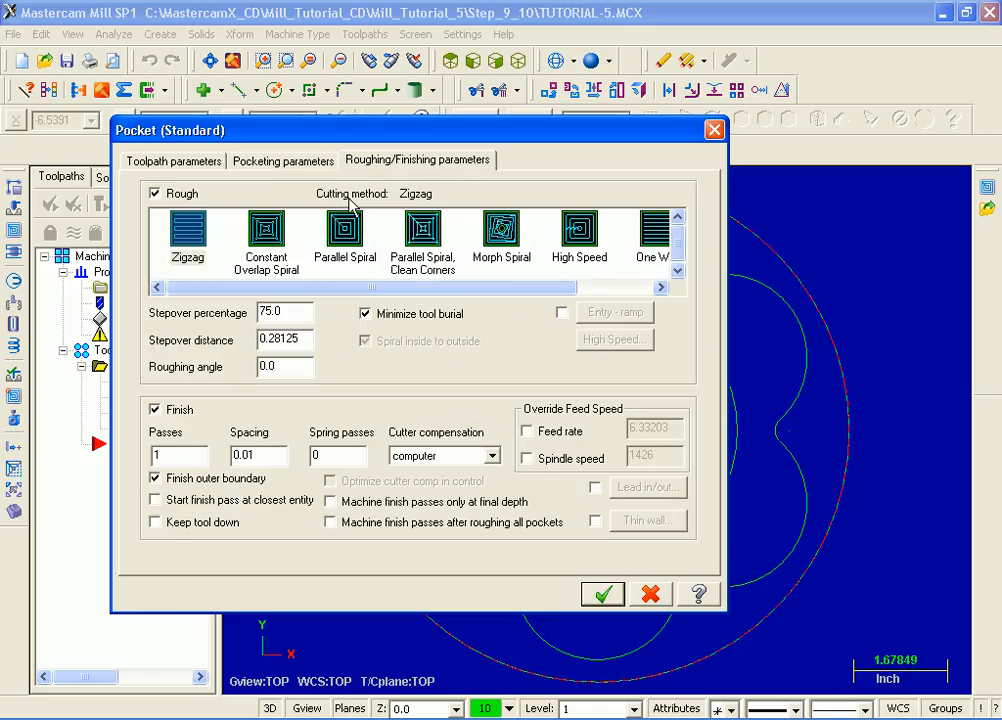
left_click(267, 235)
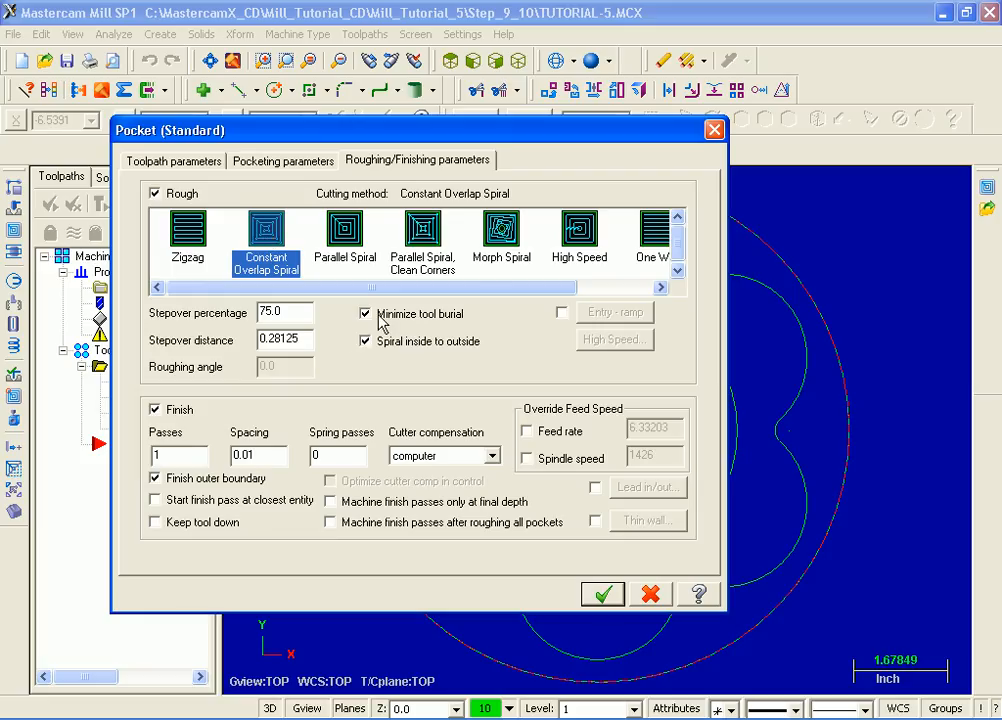
left_click(366, 314)
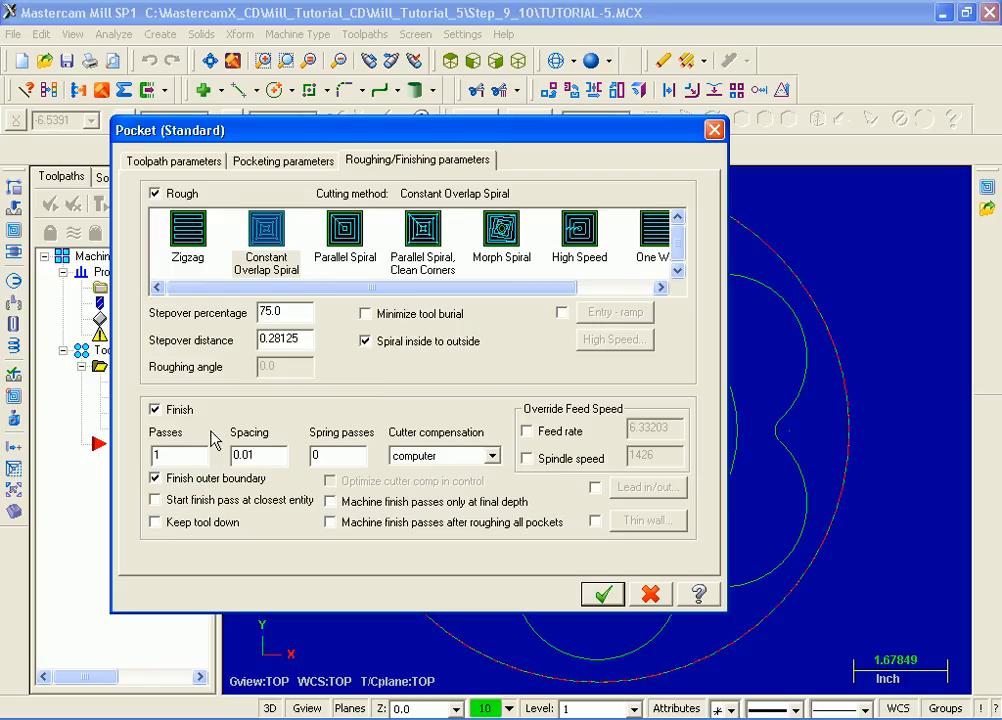
left_click(155, 410)
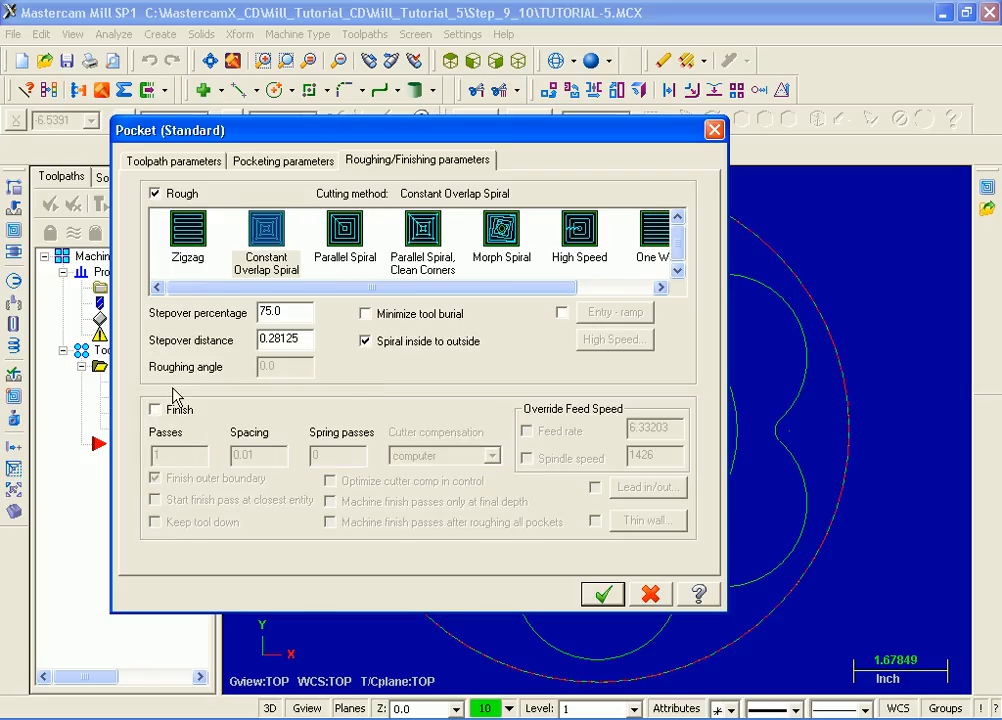
left_click(603, 595)
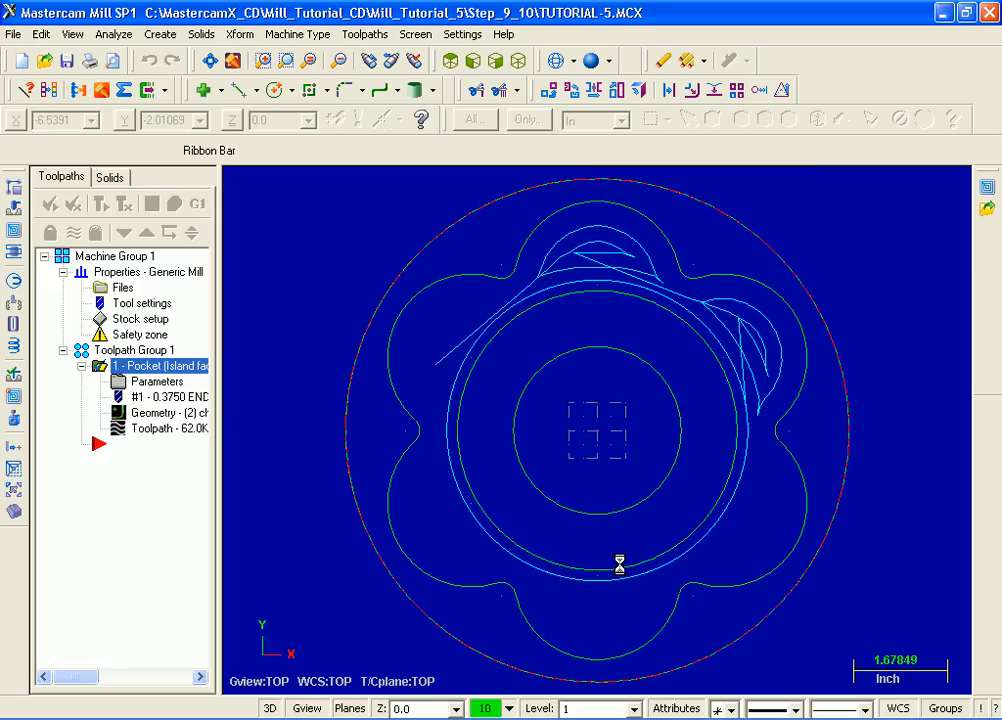
Step: Run a solid verification of the island-facing pocket toolpath in the isometric view
left_click(520, 62)
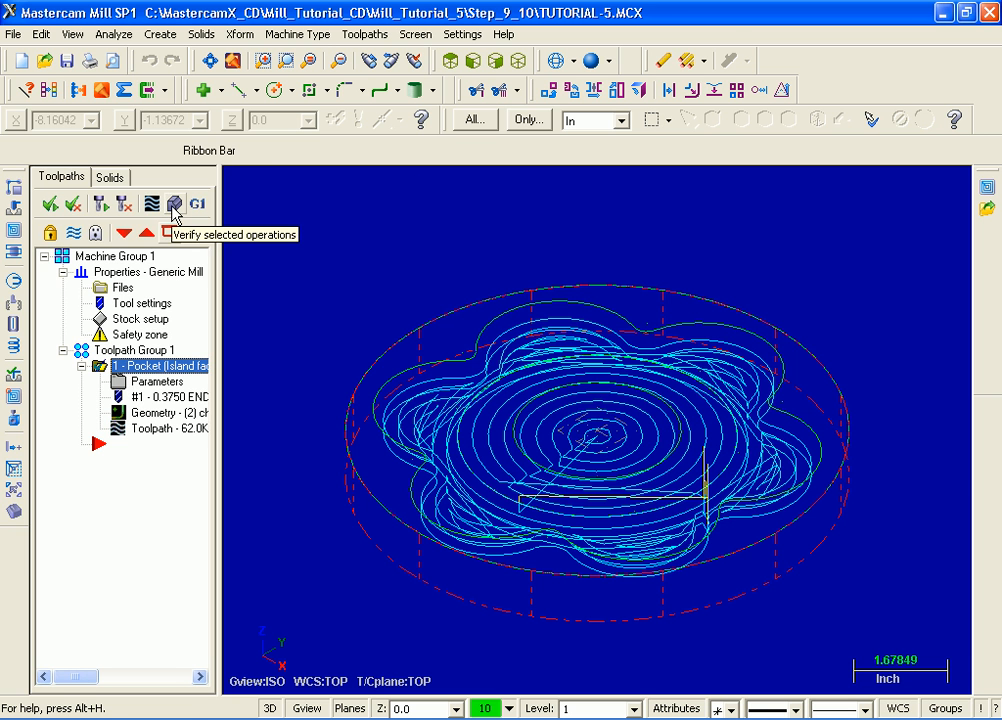
left_click(174, 205)
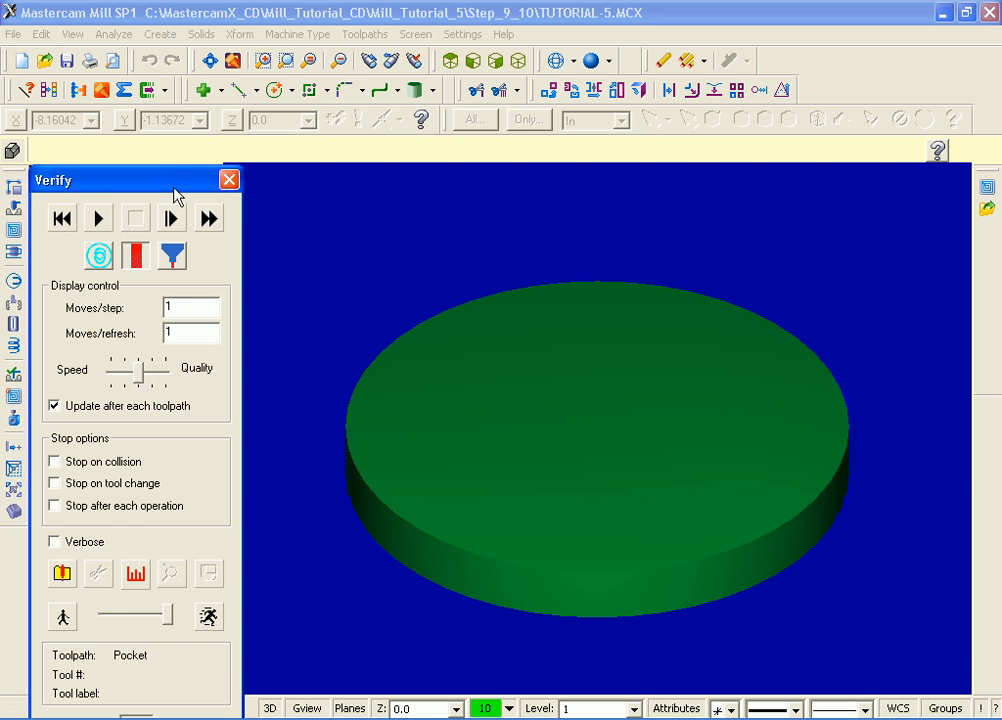
left_click_drag(174, 190, 178, 72)
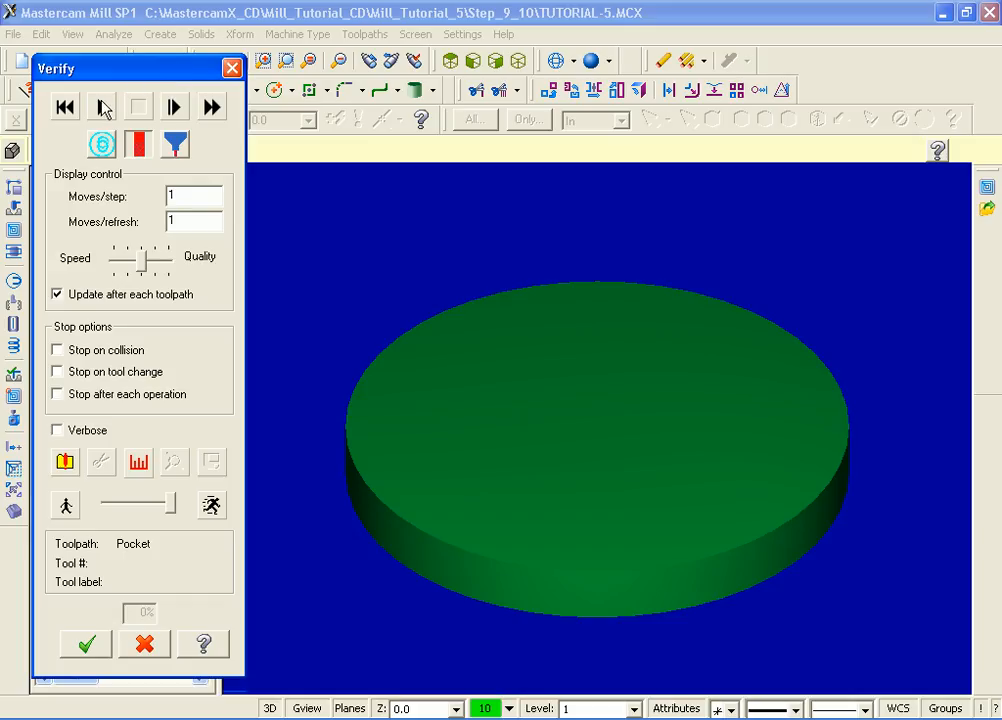
left_click(101, 107)
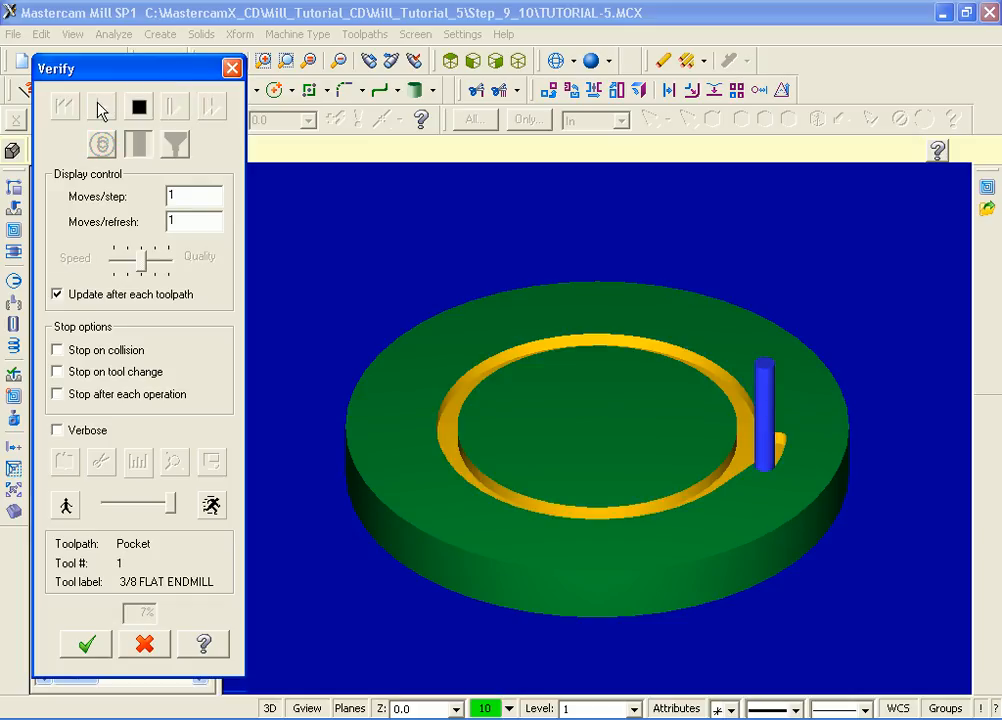